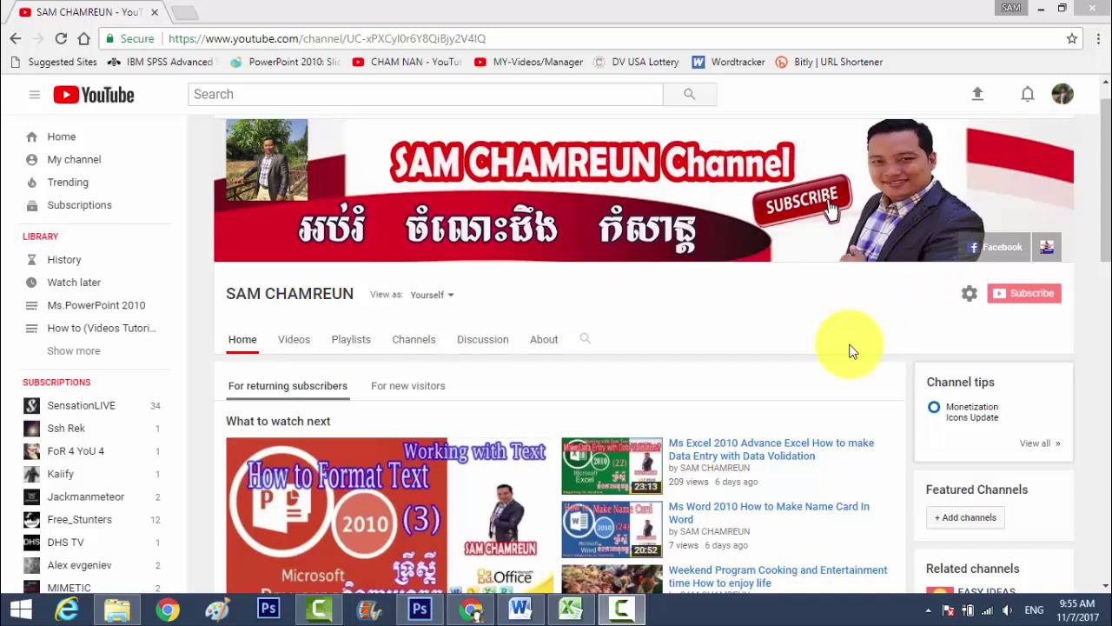
- Switch from the YouTube channel page to the Excel survey workbook
{"action": "left_click", "coordinate": [570, 609]}
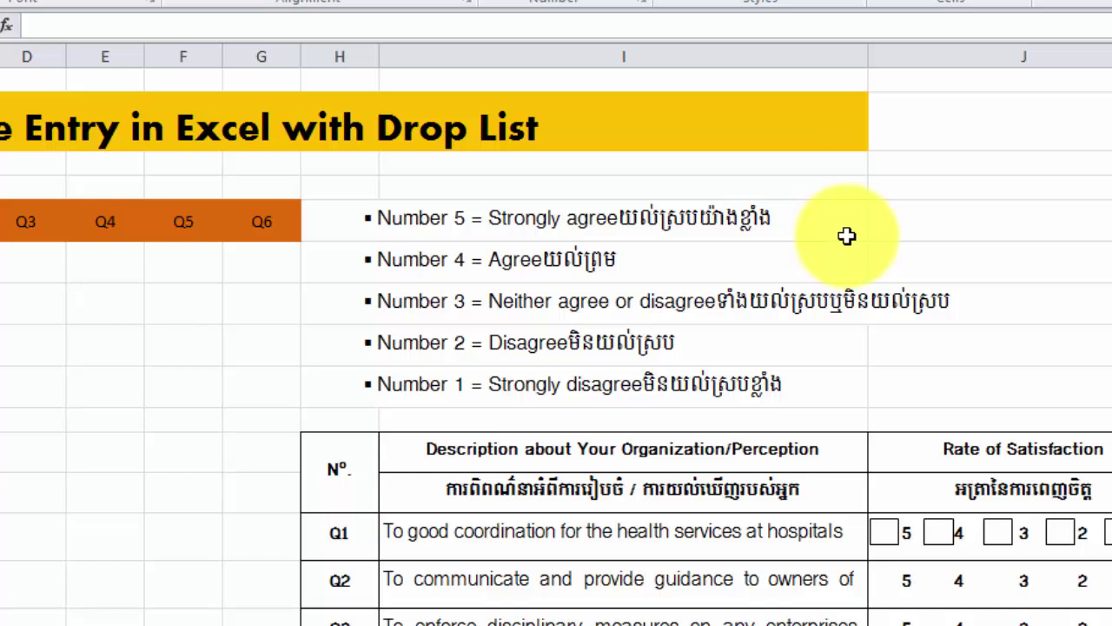
{"action": "left_click", "coordinate": [339, 228]}
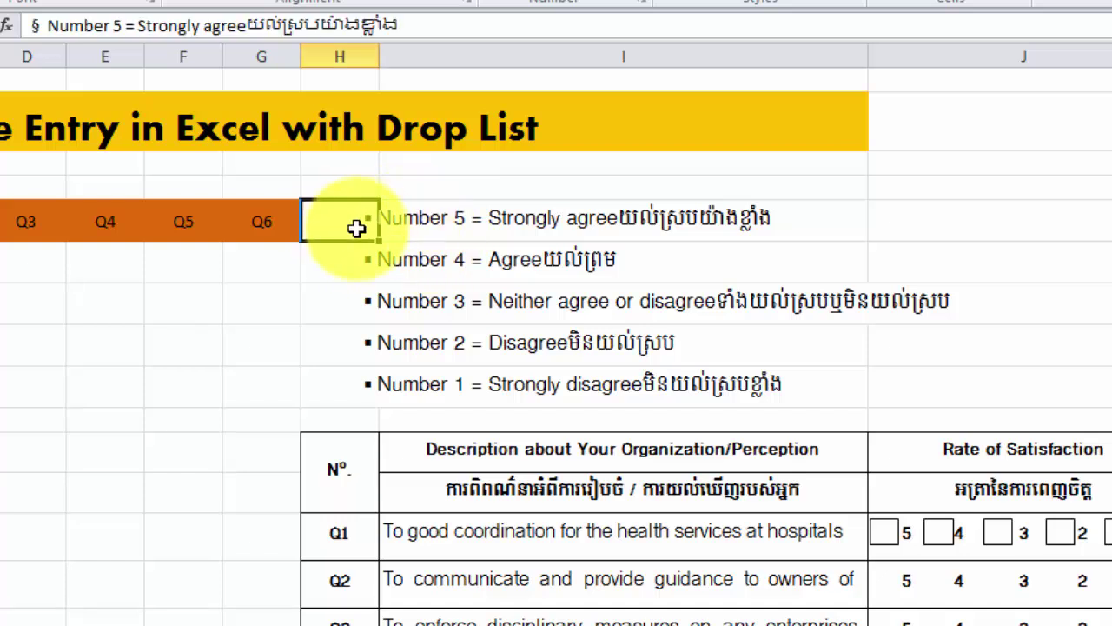
{"action": "key", "text": "Delete"}
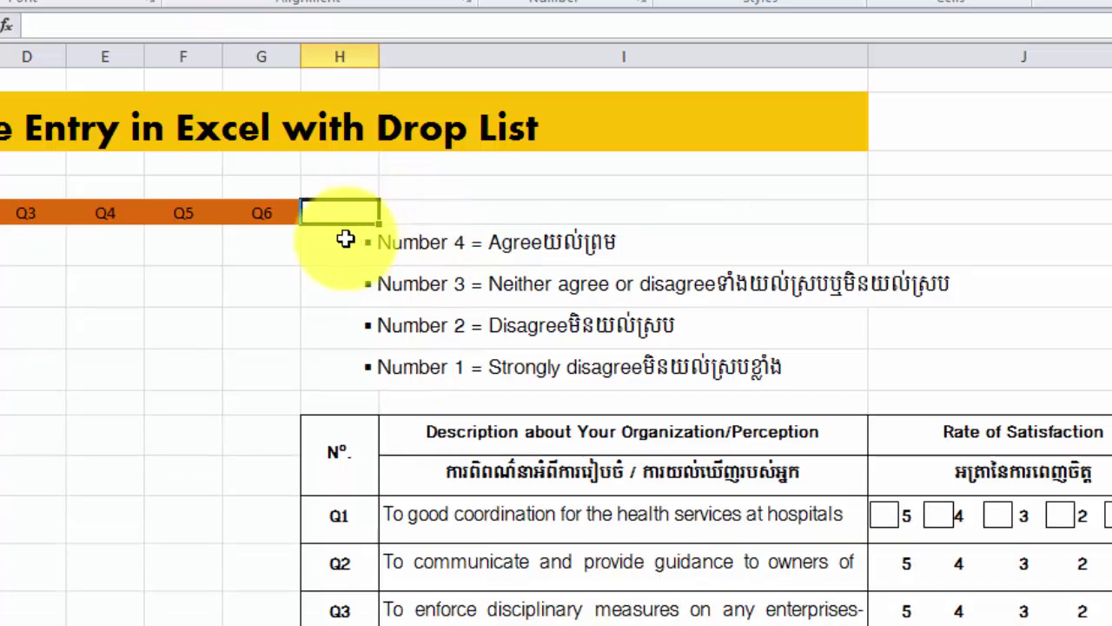
{"action": "left_click", "coordinate": [356, 252]}
{"action": "key", "text": "Delete"}
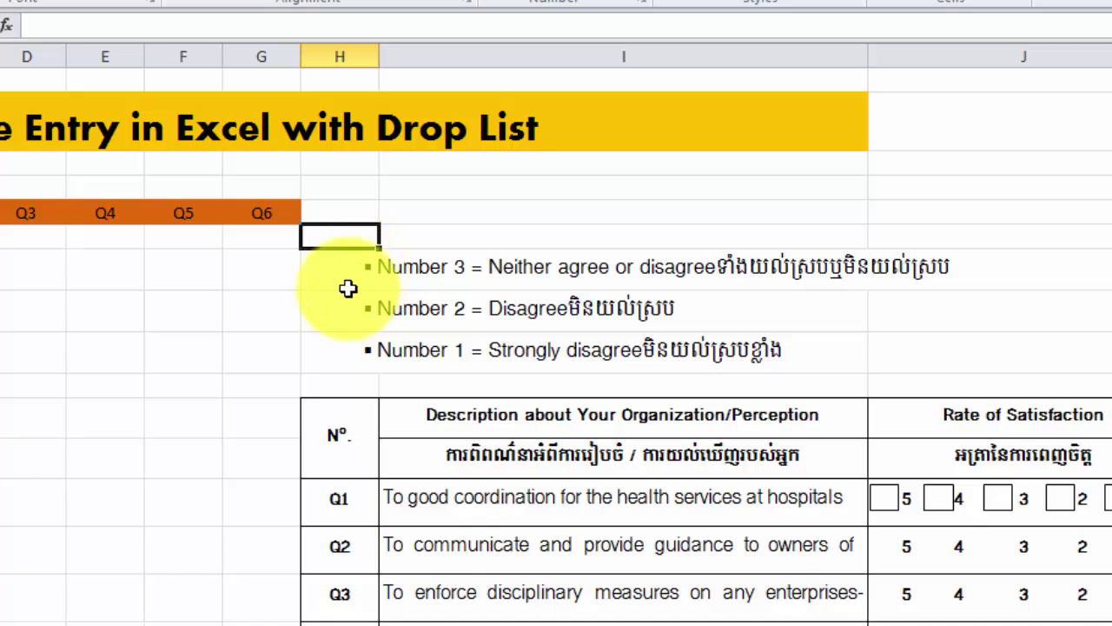
{"action": "key", "text": "ctrl+z"}
{"action": "key", "text": "ctrl+z"}
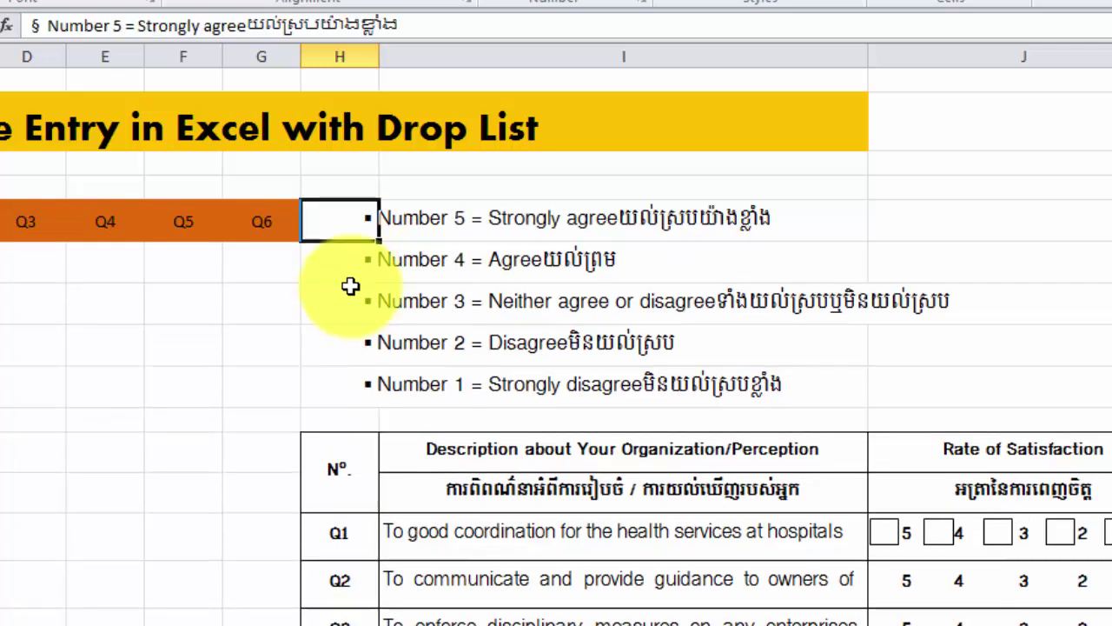
{"action": "left_click", "coordinate": [196, 300]}
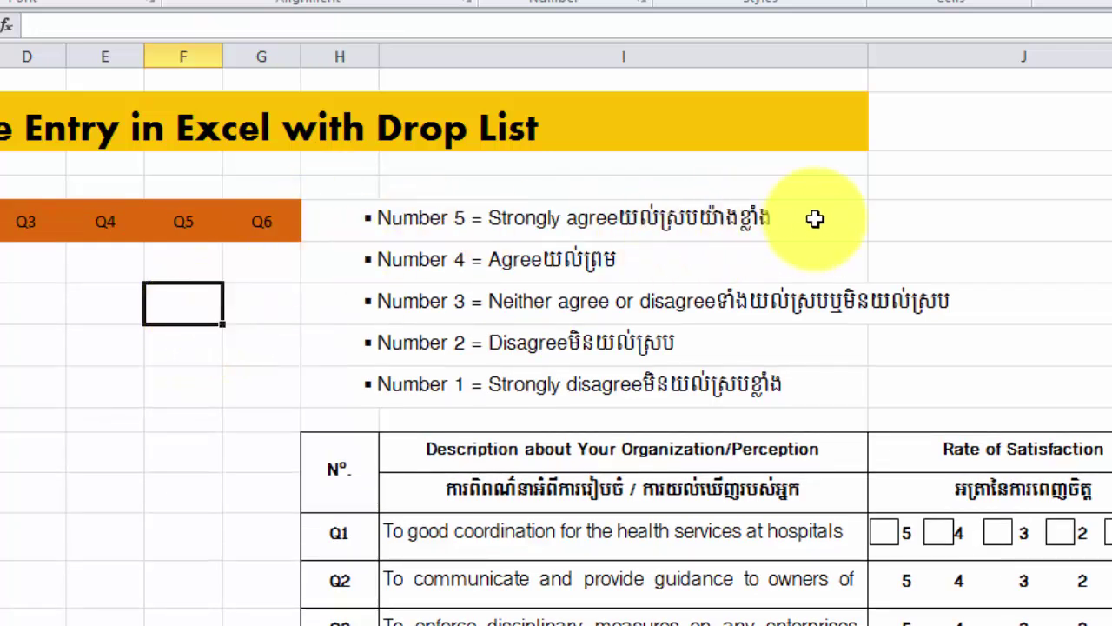
{"action": "left_click_drag", "start_coordinate": [814, 218], "coordinate": [692, 373]}
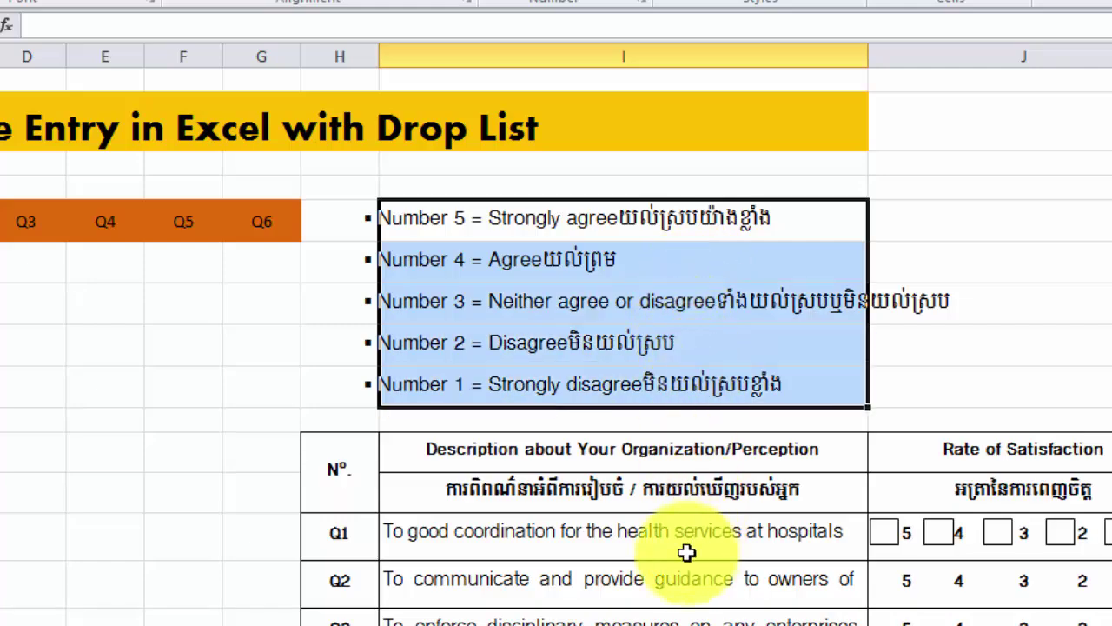
{"action": "left_click_drag", "start_coordinate": [366, 464], "coordinate": [822, 535]}
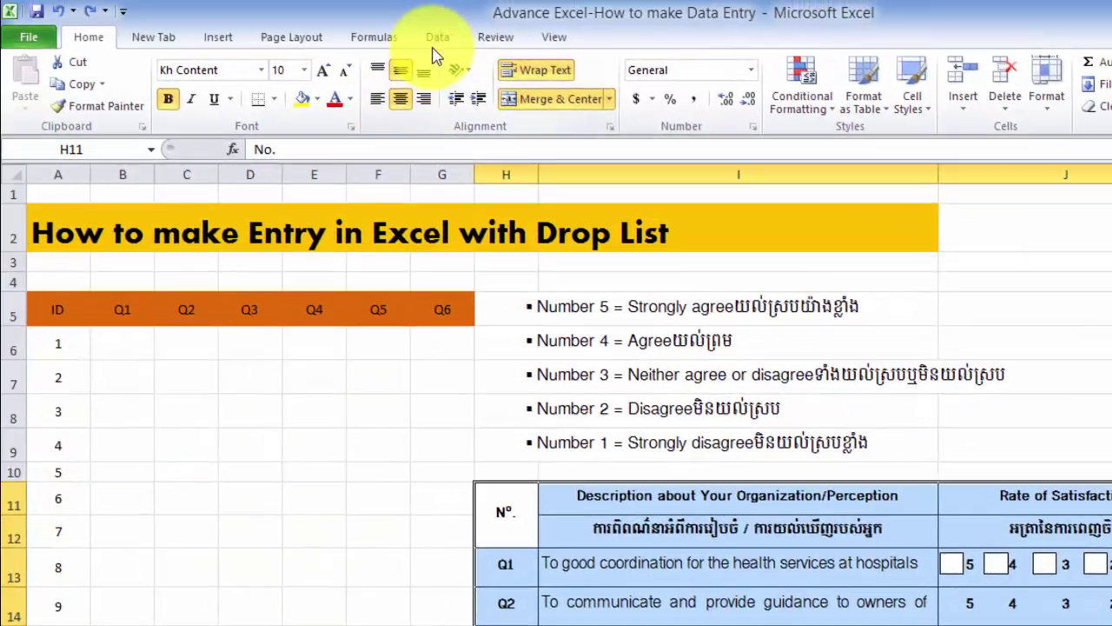
- Show the Data tools and select the Q1–Q6 answer grid B6:G14 for respondents 1–9
{"action": "left_click", "coordinate": [437, 39]}
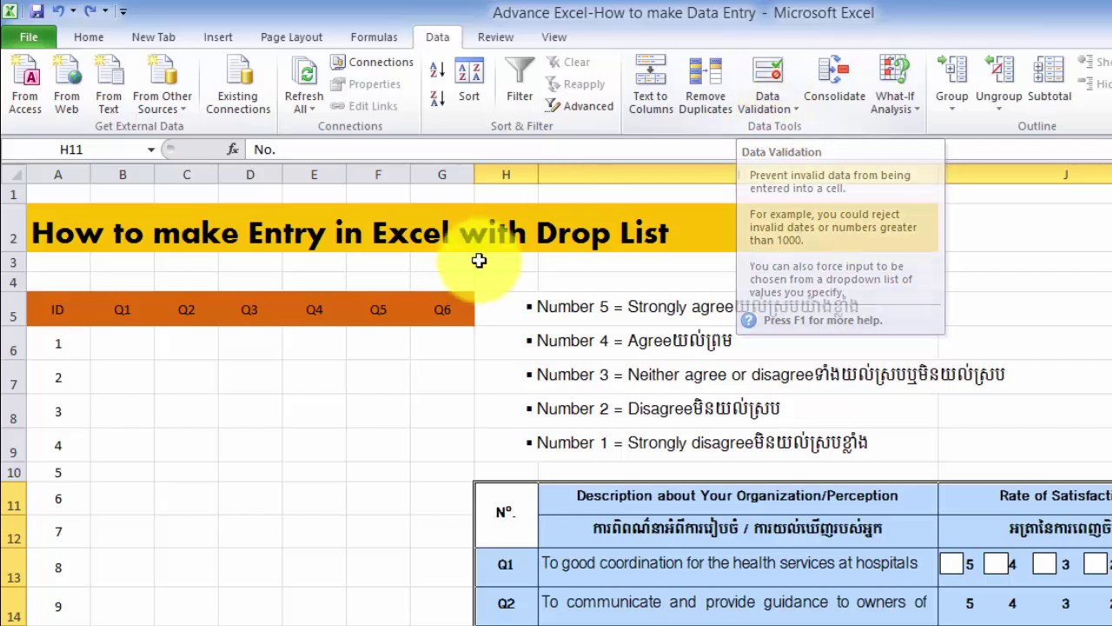
{"action": "mouse_move", "coordinate": [108, 347]}
{"action": "left_mouse_down"}
{"action": "mouse_move", "coordinate": [132, 586]}
{"action": "mouse_move", "coordinate": [423, 610]}
{"action": "left_mouse_up"}
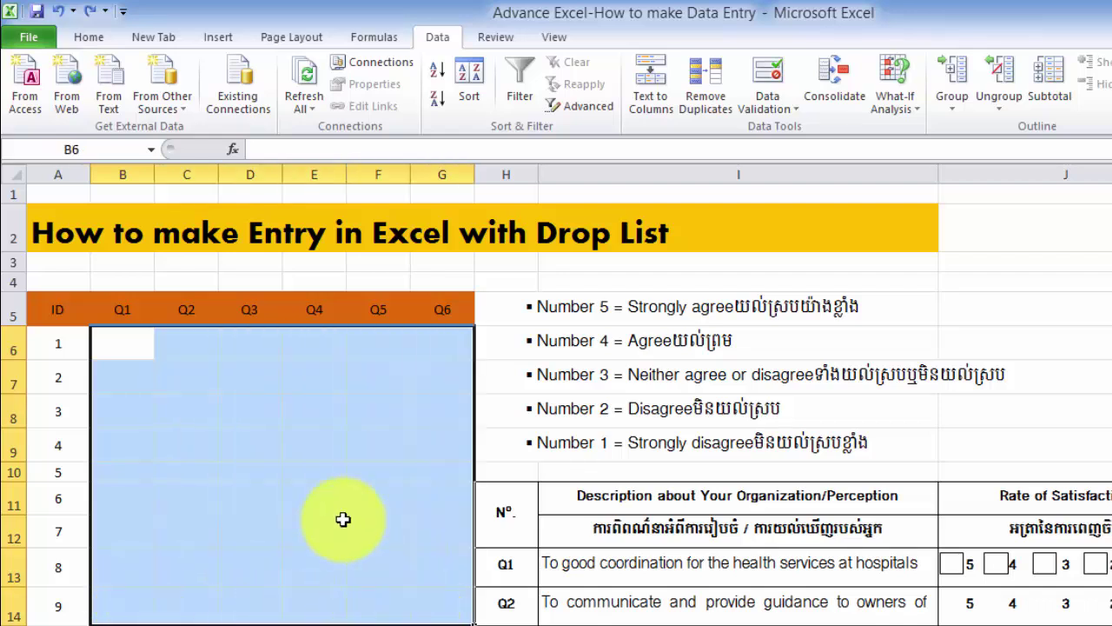
{"action": "left_click", "coordinate": [114, 566]}
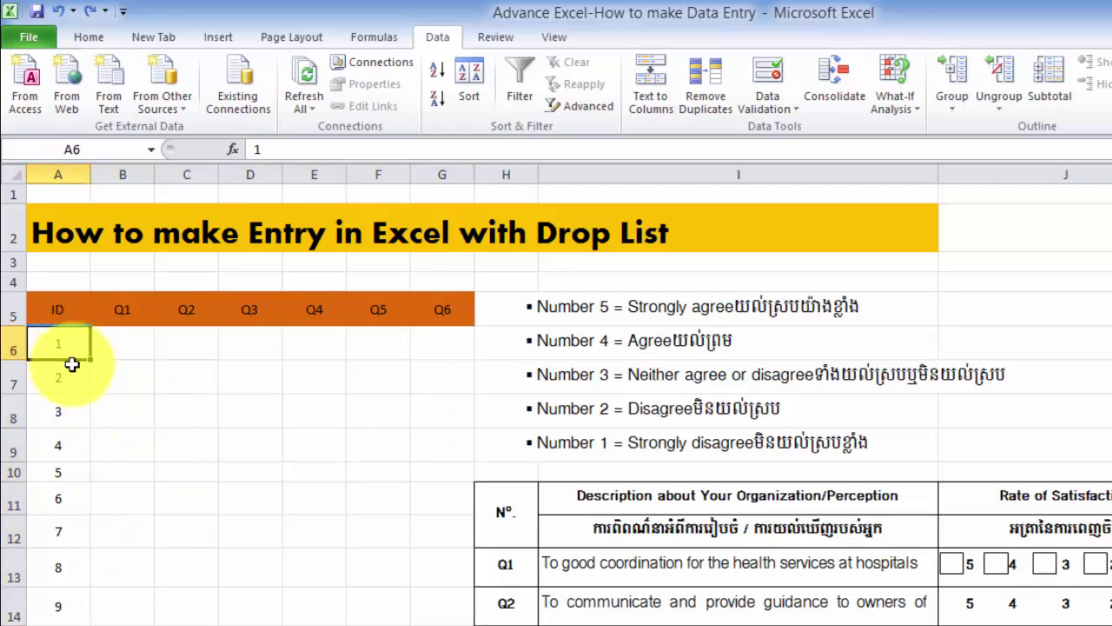
{"action": "left_click_drag", "start_coordinate": [75, 348], "coordinate": [79, 599]}
{"action": "left_click", "coordinate": [124, 614]}
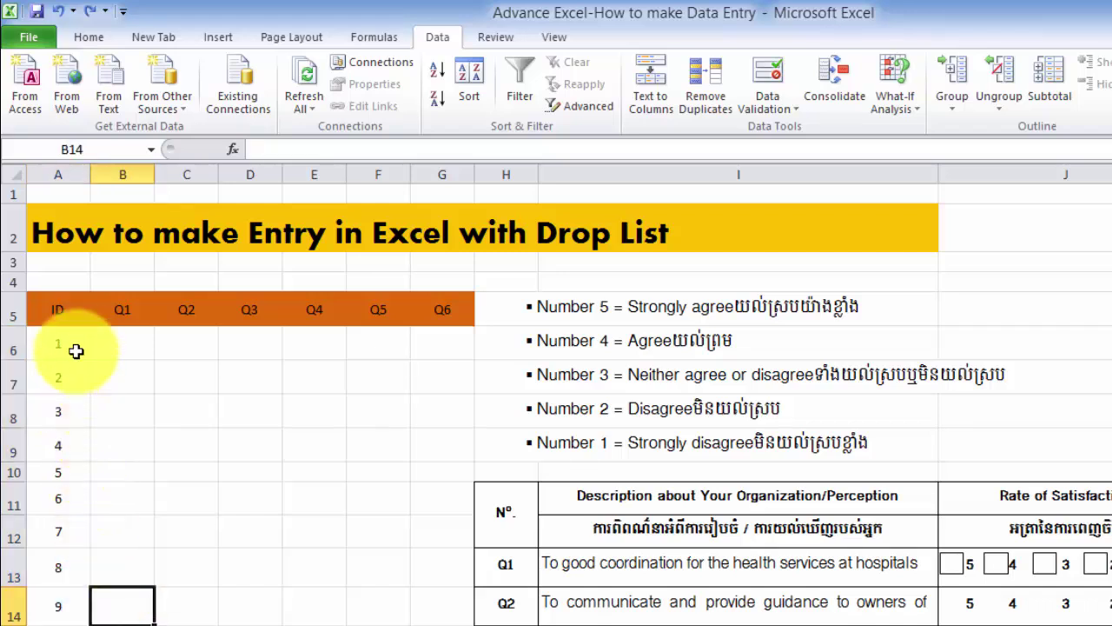
{"action": "mouse_move", "coordinate": [75, 351]}
{"action": "left_mouse_down"}
{"action": "mouse_move", "coordinate": [92, 586]}
{"action": "mouse_move", "coordinate": [119, 614]}
{"action": "mouse_move", "coordinate": [412, 613]}
{"action": "mouse_move", "coordinate": [412, 599]}
{"action": "left_mouse_up"}
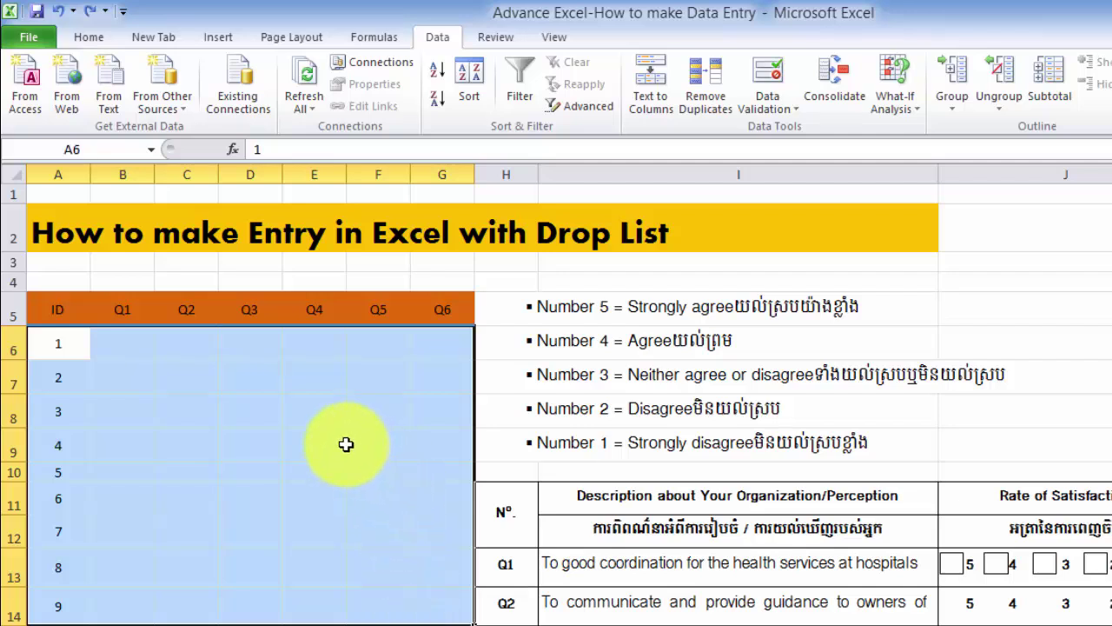
{"action": "left_click", "coordinate": [261, 439]}
{"action": "left_click", "coordinate": [61, 356]}
{"action": "mouse_move", "coordinate": [62, 363]}
{"action": "left_mouse_down"}
{"action": "mouse_move", "coordinate": [60, 591]}
{"action": "mouse_move", "coordinate": [241, 588]}
{"action": "left_mouse_up"}
{"action": "left_click", "coordinate": [247, 604]}
{"action": "left_click_drag", "start_coordinate": [126, 343], "coordinate": [445, 599]}
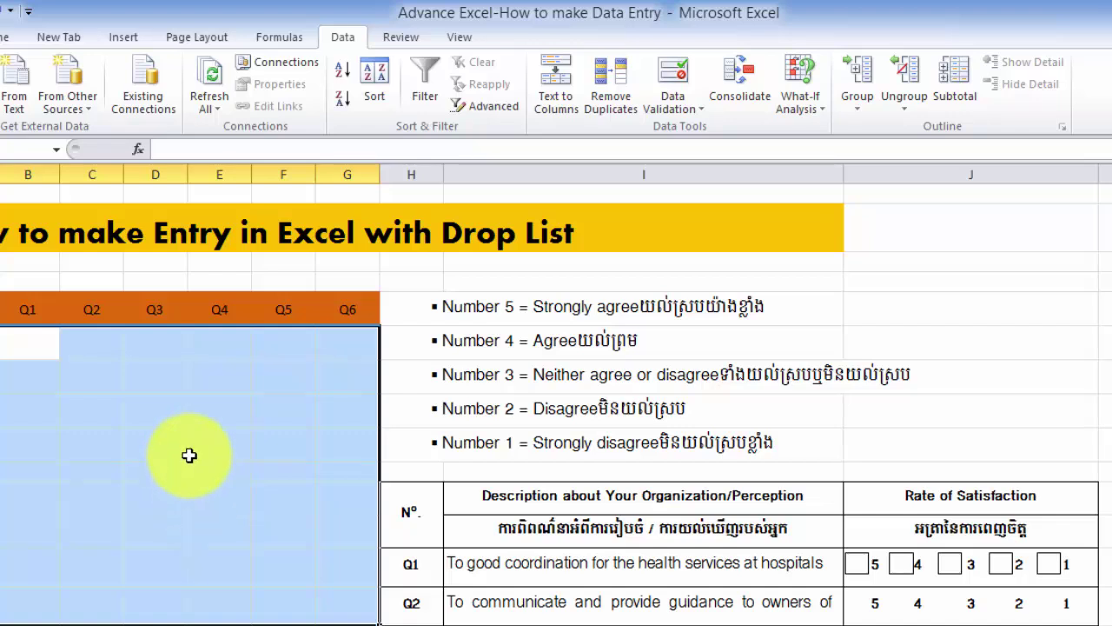
- Set up a List validation rule with in-cell dropdown, sourced from =$H$5:$H$9
{"action": "left_click", "coordinate": [688, 108]}
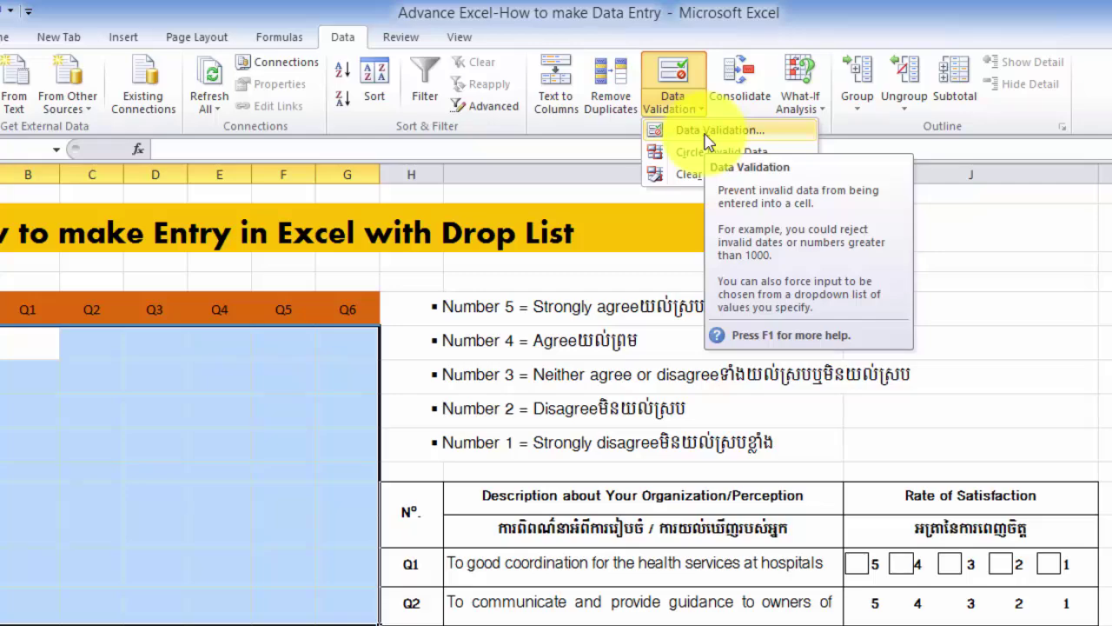
{"action": "left_click", "coordinate": [708, 132]}
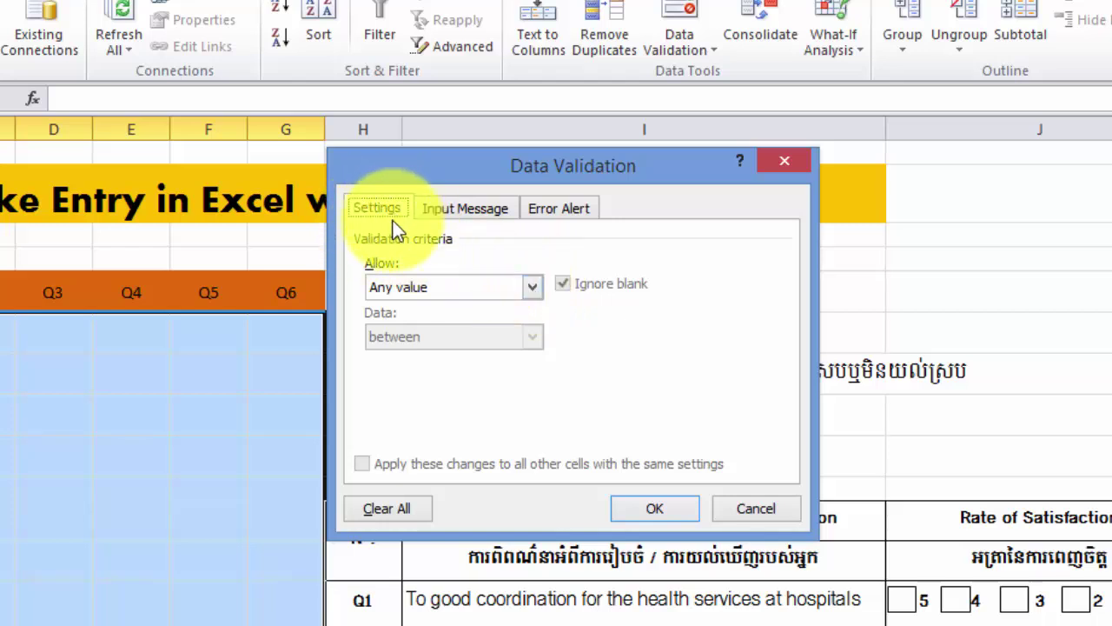
{"action": "left_click", "coordinate": [533, 288]}
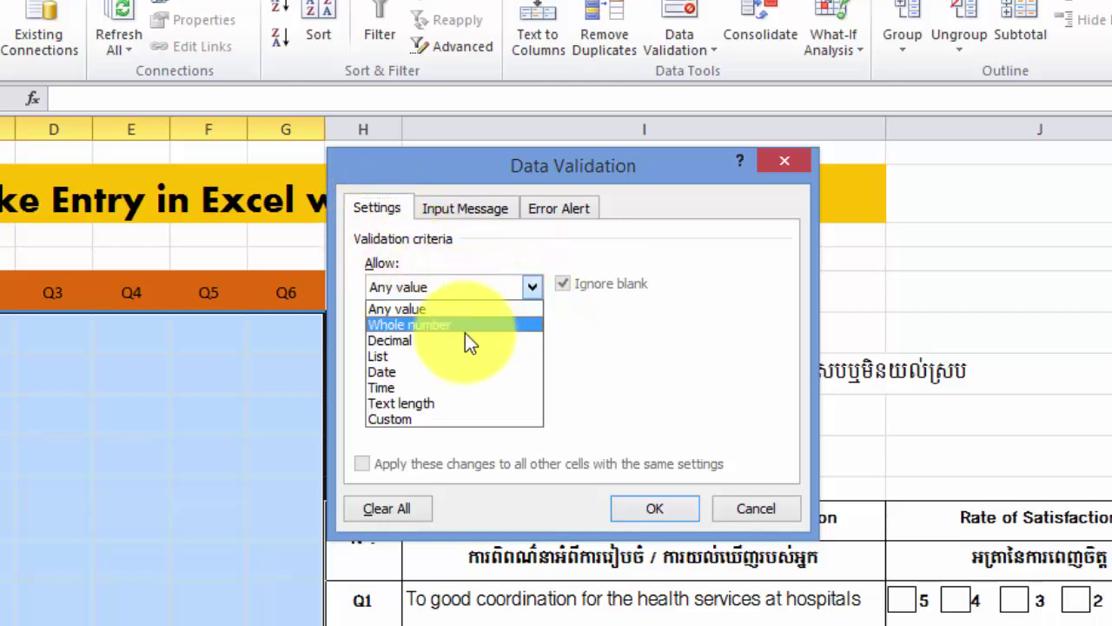
{"action": "left_click", "coordinate": [405, 356]}
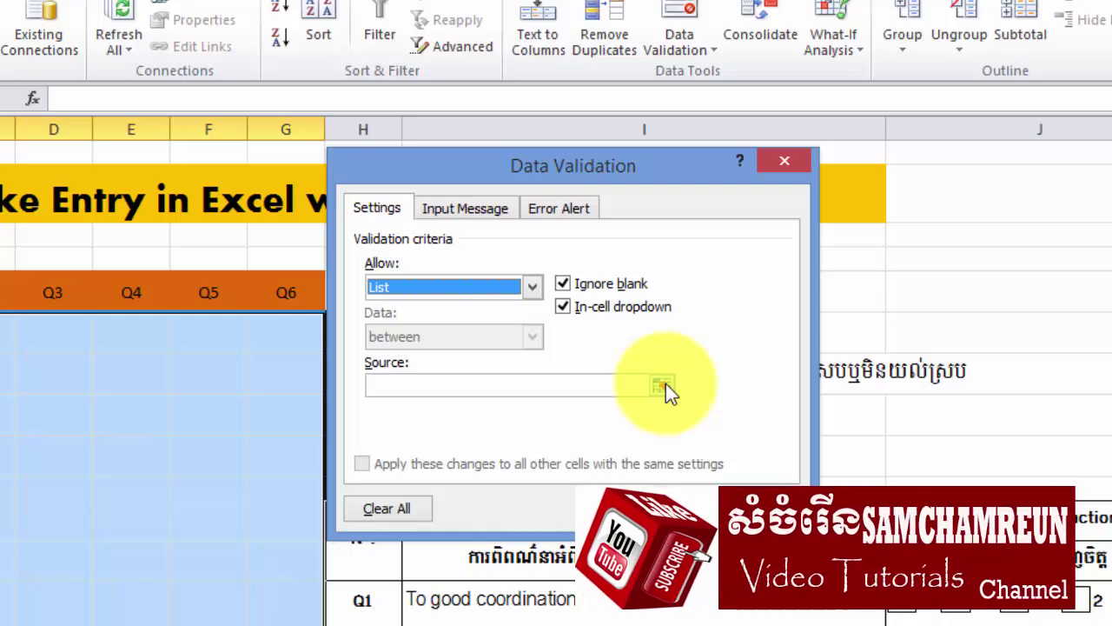
{"action": "left_click", "coordinate": [666, 385]}
{"action": "left_click", "coordinate": [379, 293]}
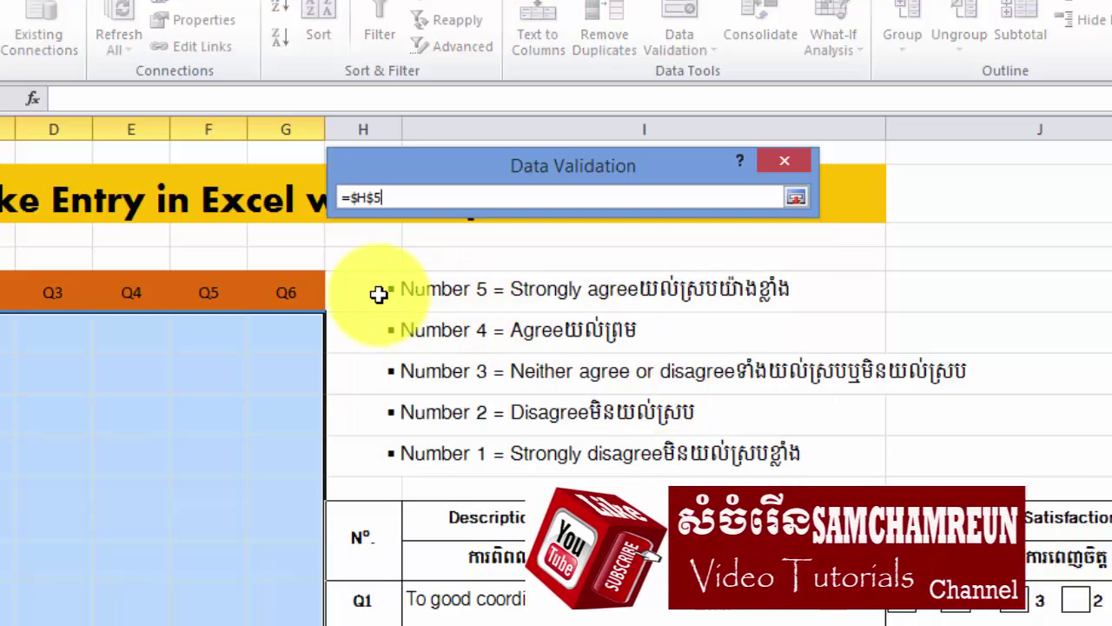
{"action": "left_click_drag", "start_coordinate": [379, 294], "coordinate": [392, 458]}
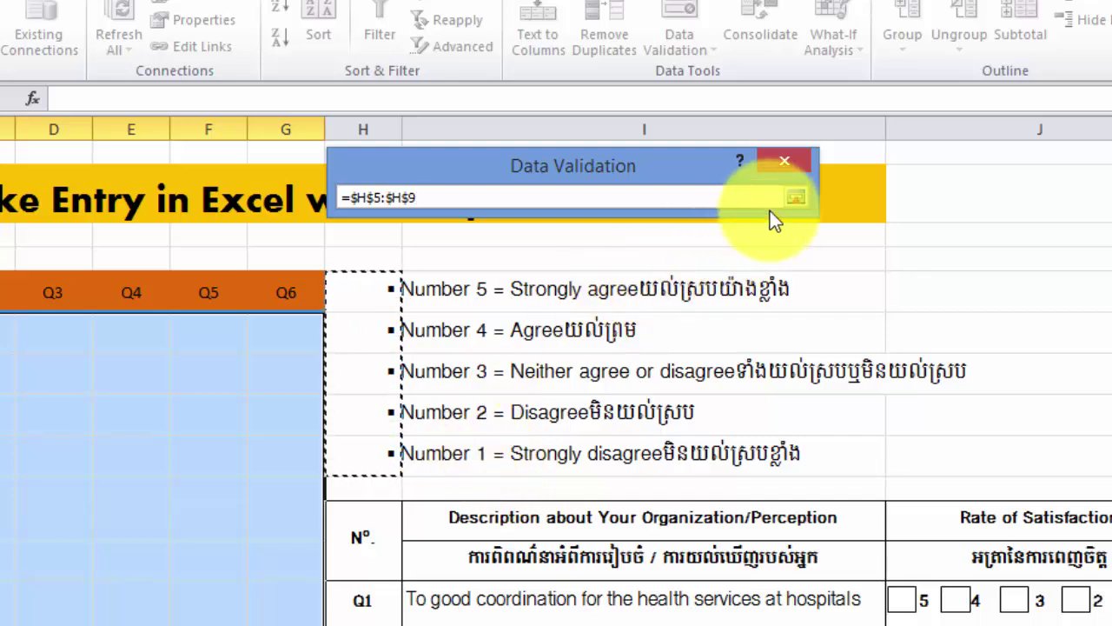
{"action": "left_click", "coordinate": [795, 198]}
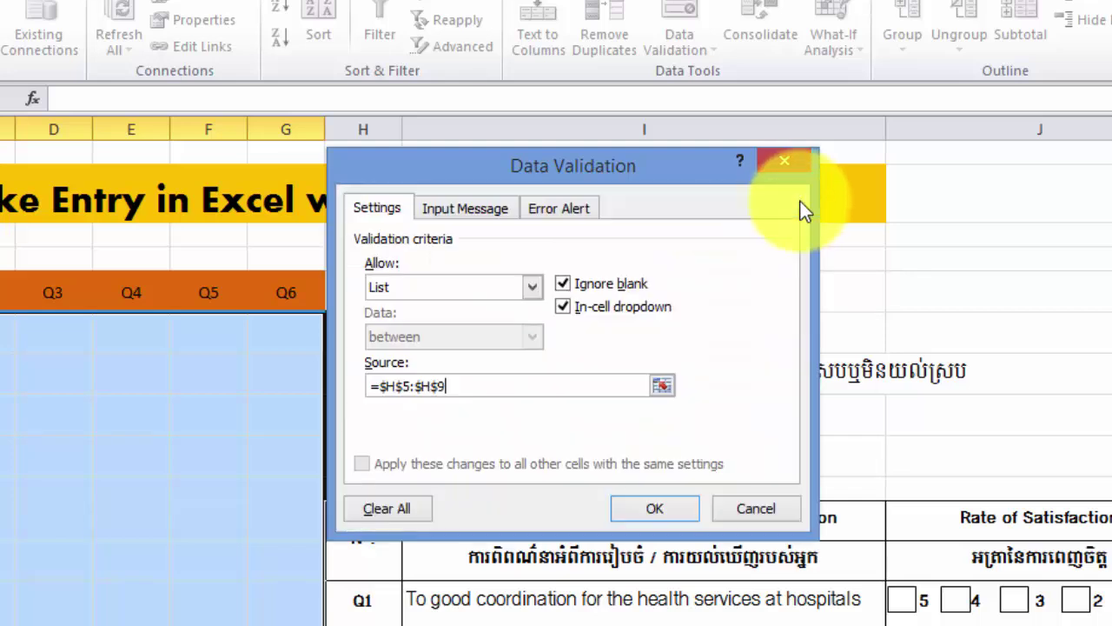
- Apply the list rule to the answer cells and test B6's drop-down without choosing
{"action": "left_click", "coordinate": [668, 507]}
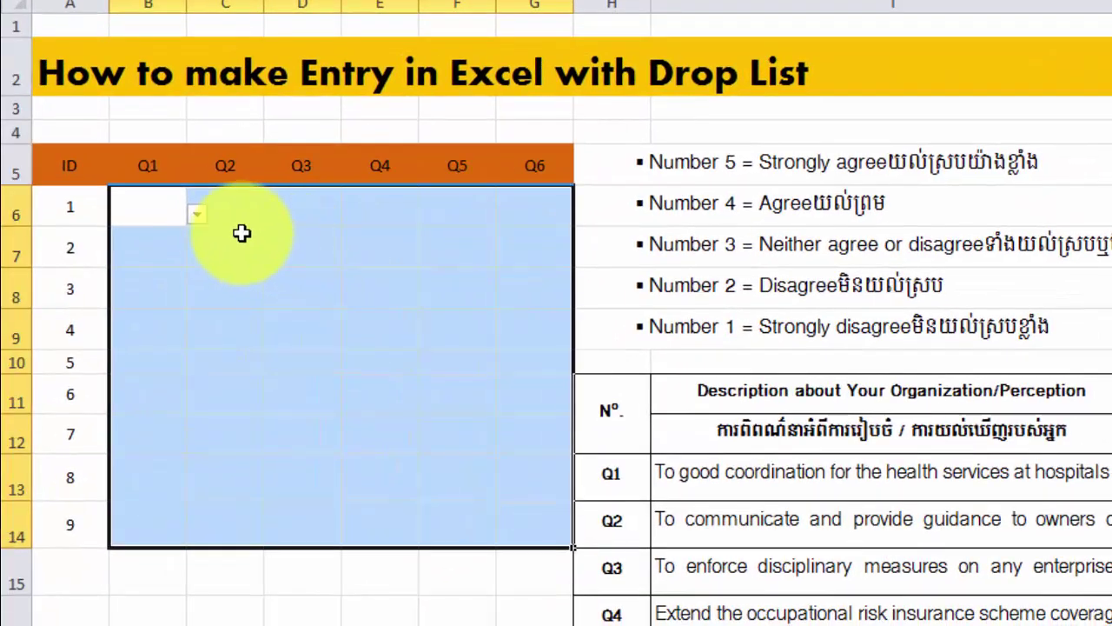
{"action": "left_click", "coordinate": [197, 214]}
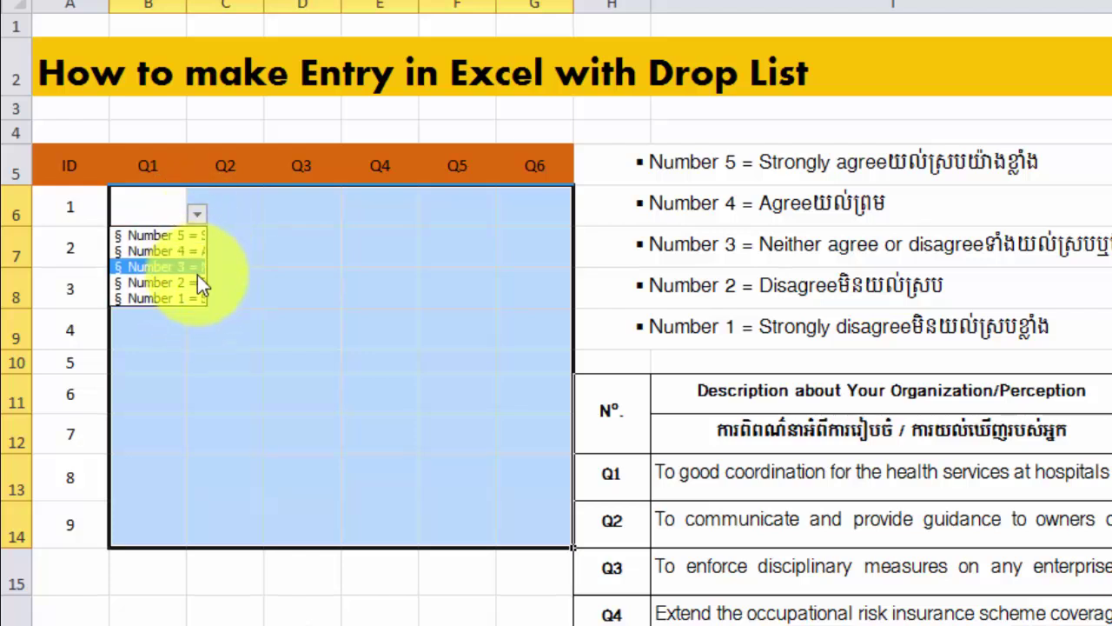
{"action": "key", "text": "Escape"}
{"action": "left_click", "coordinate": [296, 315]}
- Pick Q1 answers from the list: Number 4 for IDs 1 and 2, Number 3 for ID 3
{"action": "left_click", "coordinate": [172, 217]}
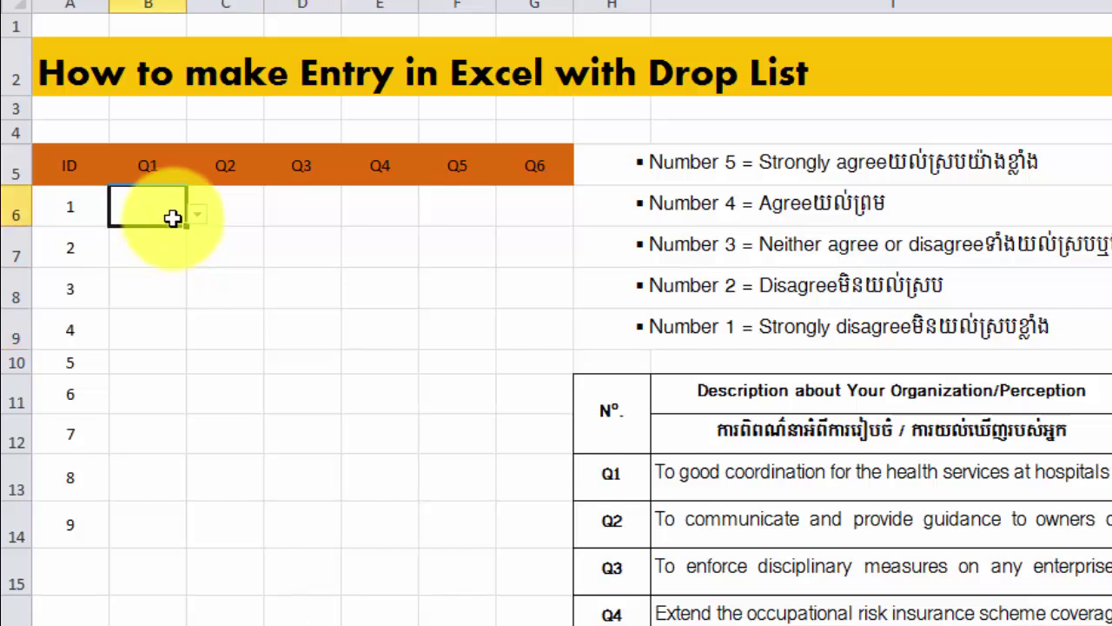
{"action": "left_click", "coordinate": [199, 219]}
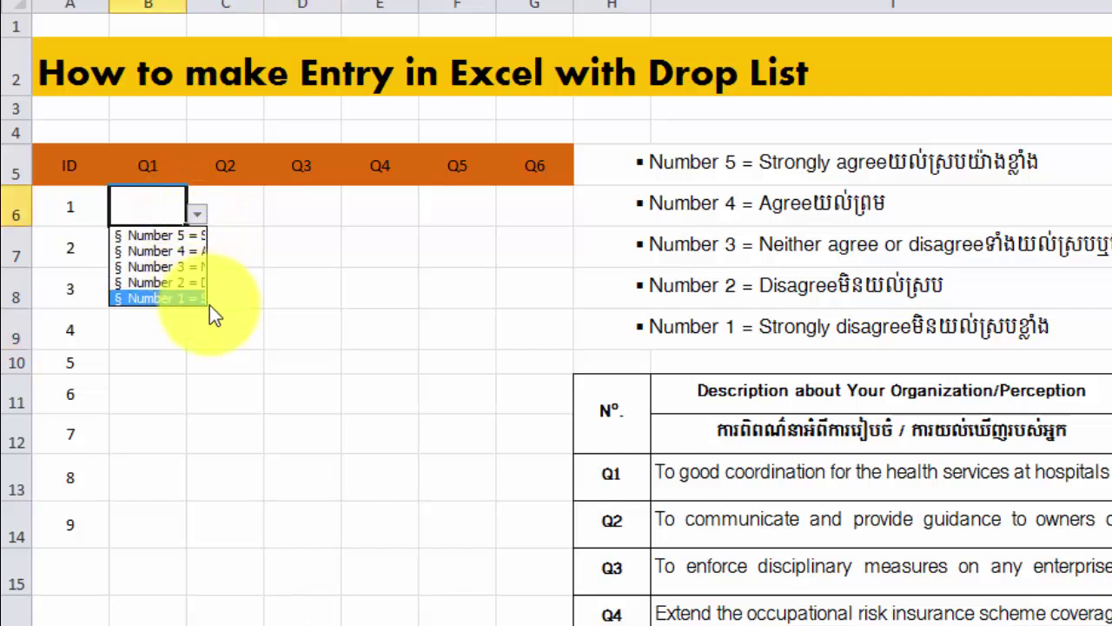
{"action": "left_click", "coordinate": [192, 252]}
{"action": "left_click", "coordinate": [323, 278]}
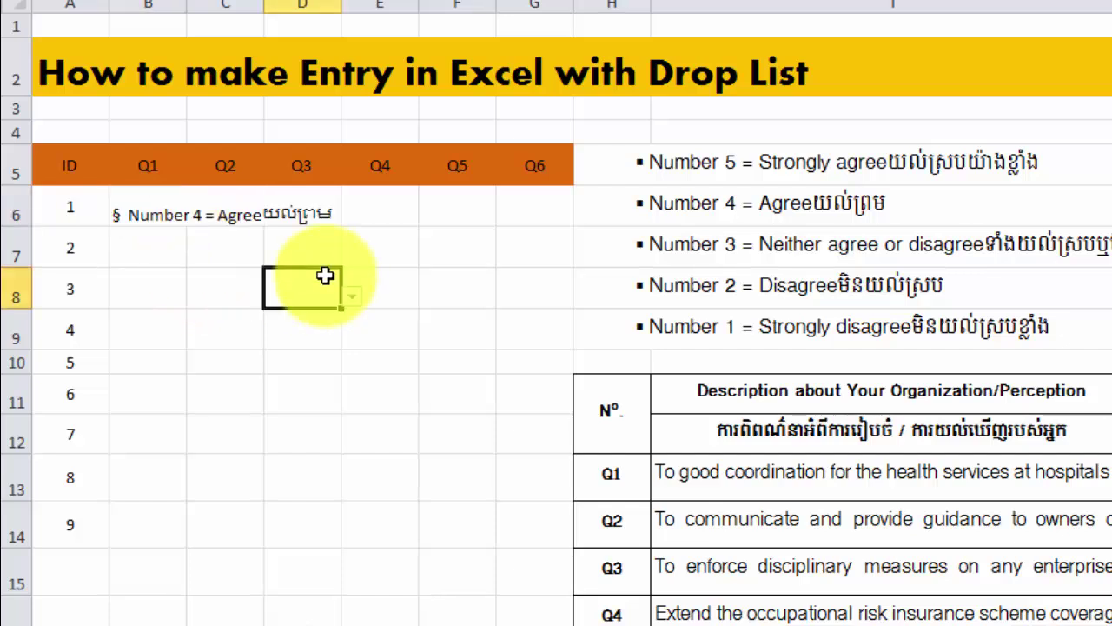
{"action": "left_click", "coordinate": [132, 215]}
{"action": "left_click", "coordinate": [172, 250]}
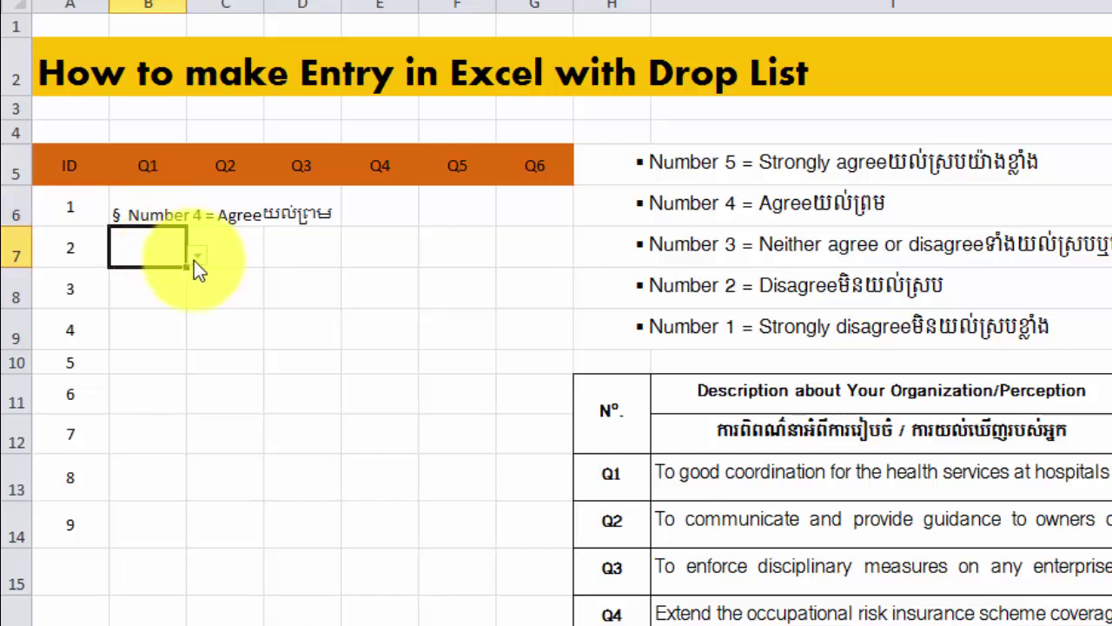
{"action": "left_click", "coordinate": [197, 255]}
{"action": "left_click", "coordinate": [177, 292]}
{"action": "left_click", "coordinate": [178, 293]}
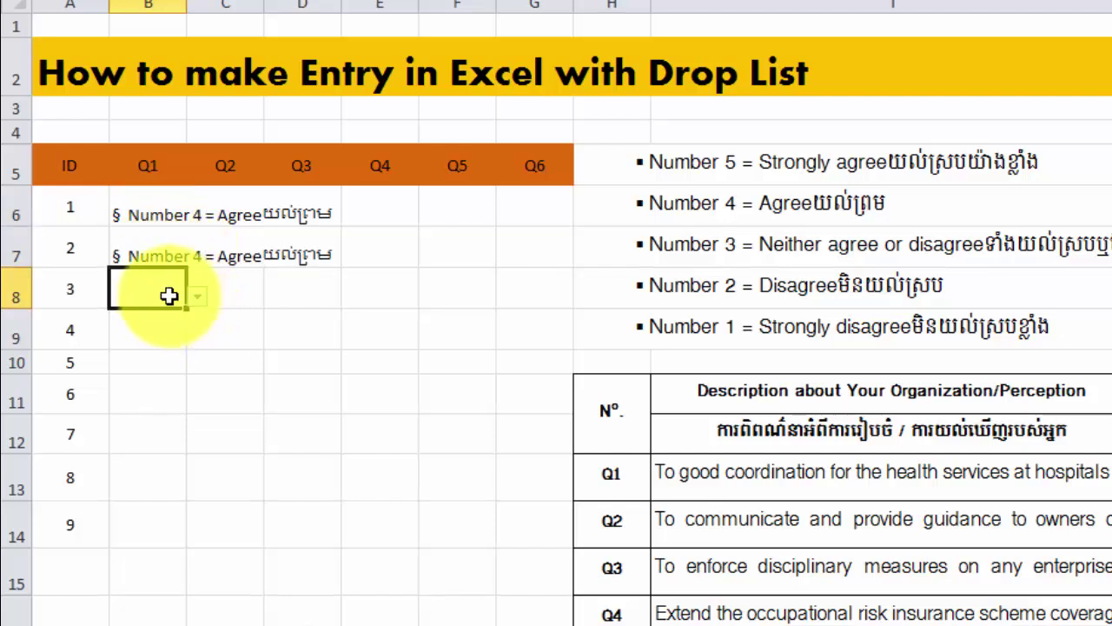
{"action": "left_click", "coordinate": [199, 297]}
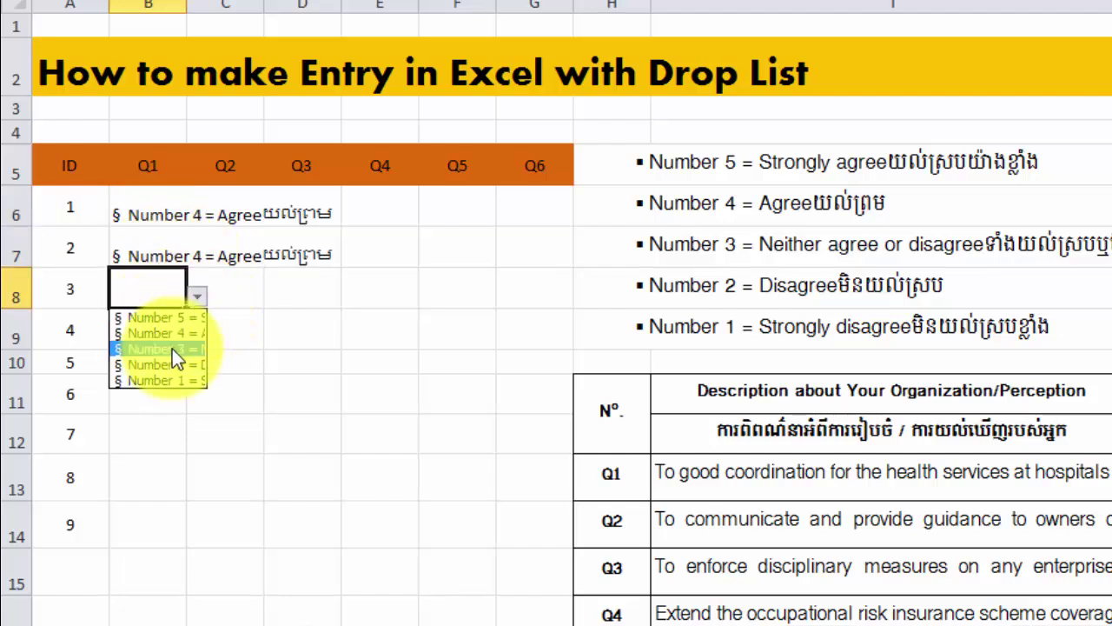
{"action": "left_click", "coordinate": [172, 347]}
- Give ID 4 'Neither agree or disagree' and ID 6 'Disagree' as Q1 answers
{"action": "left_click", "coordinate": [174, 343]}
{"action": "left_click", "coordinate": [197, 337]}
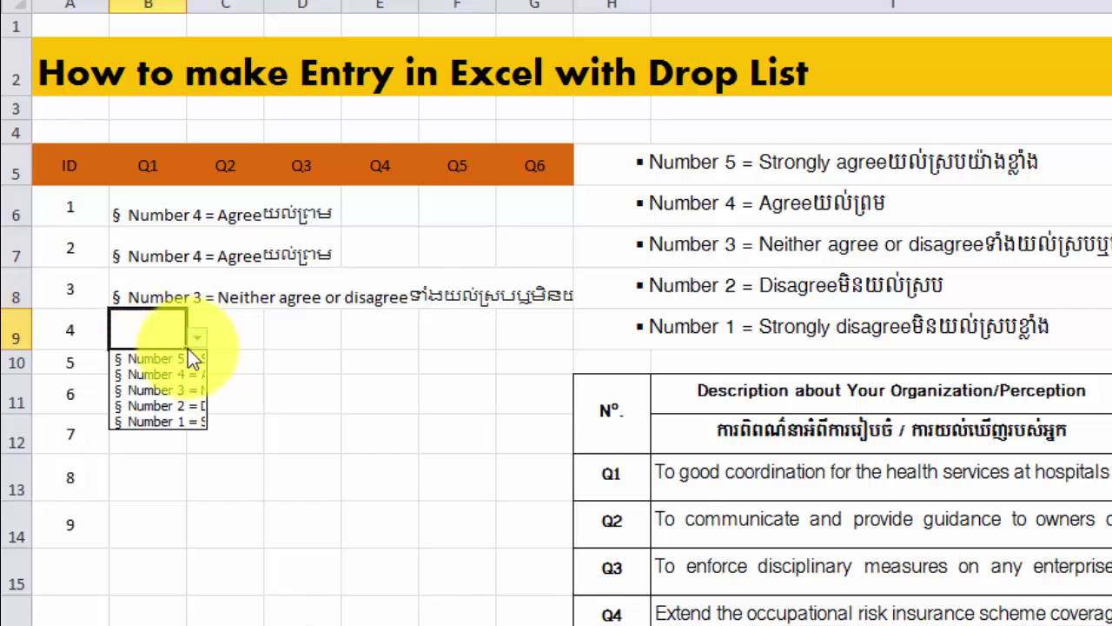
{"action": "left_click", "coordinate": [171, 388]}
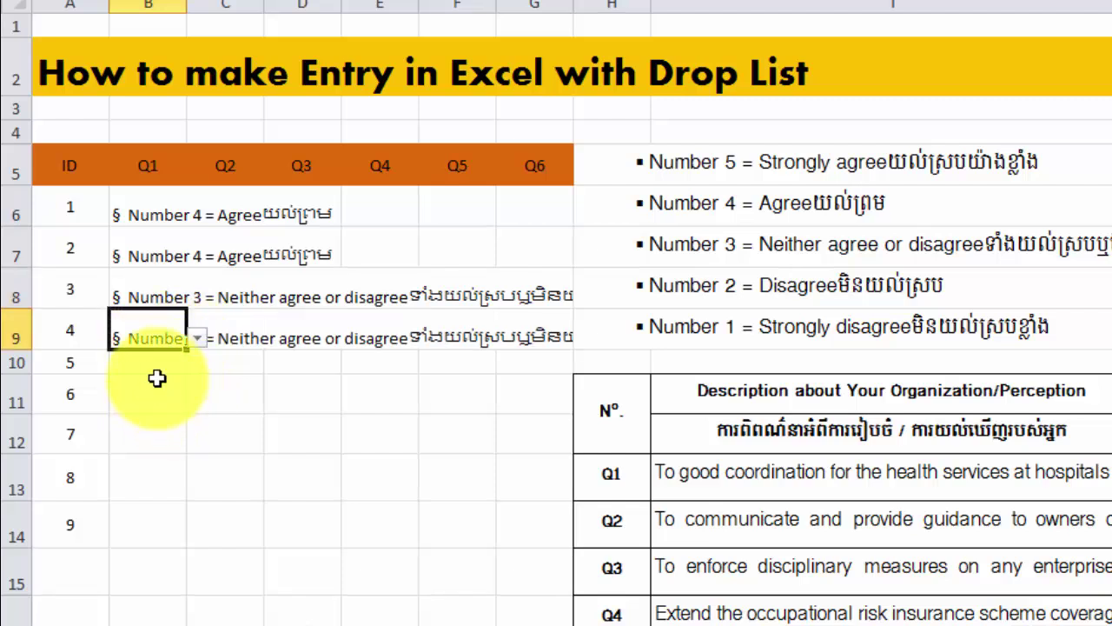
{"action": "left_click", "coordinate": [173, 388]}
{"action": "left_click", "coordinate": [197, 402]}
{"action": "left_click", "coordinate": [176, 447]}
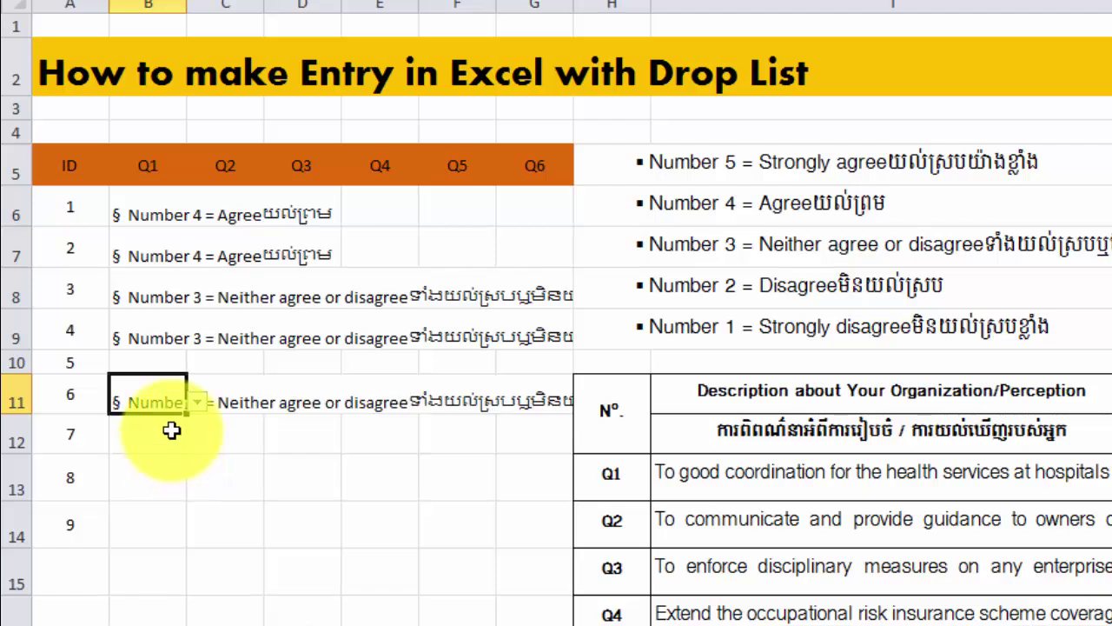
{"action": "left_click", "coordinate": [197, 403]}
{"action": "left_click", "coordinate": [158, 463]}
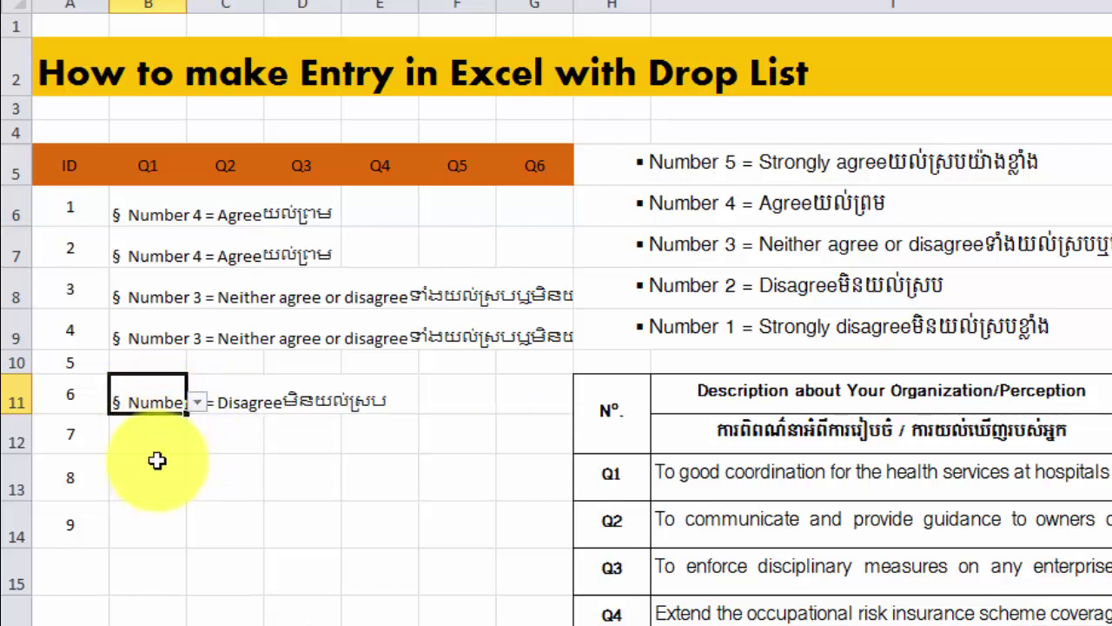
{"action": "left_click", "coordinate": [219, 434]}
{"action": "left_click", "coordinate": [144, 227]}
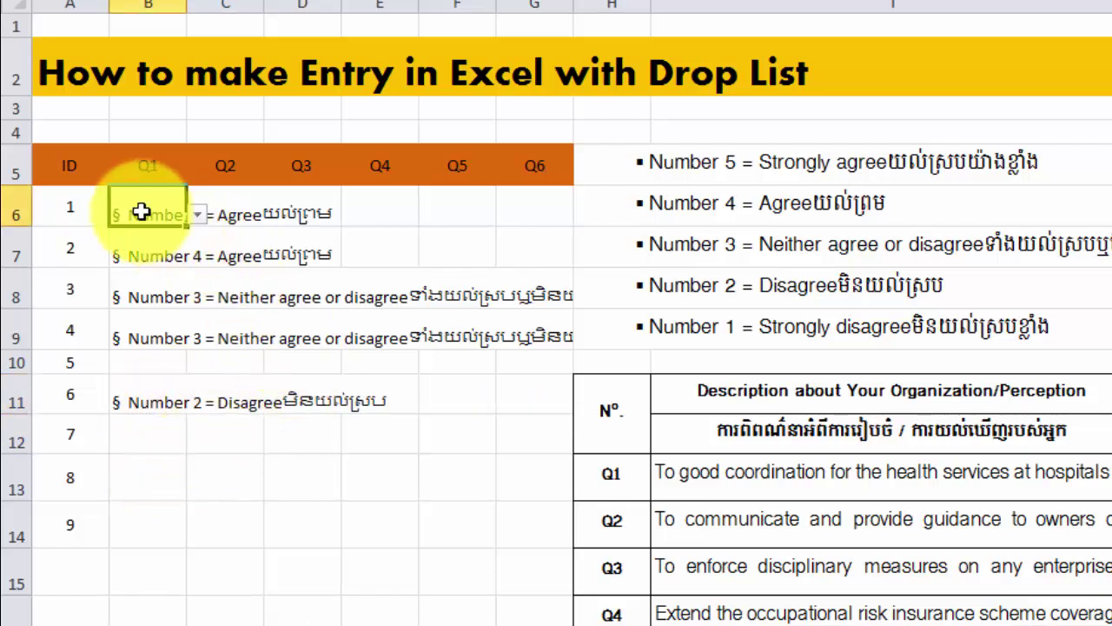
- Review the Q1 answers B6:B14 and B6's statement text, then select helper cell K5
{"action": "left_click_drag", "start_coordinate": [141, 236], "coordinate": [154, 527]}
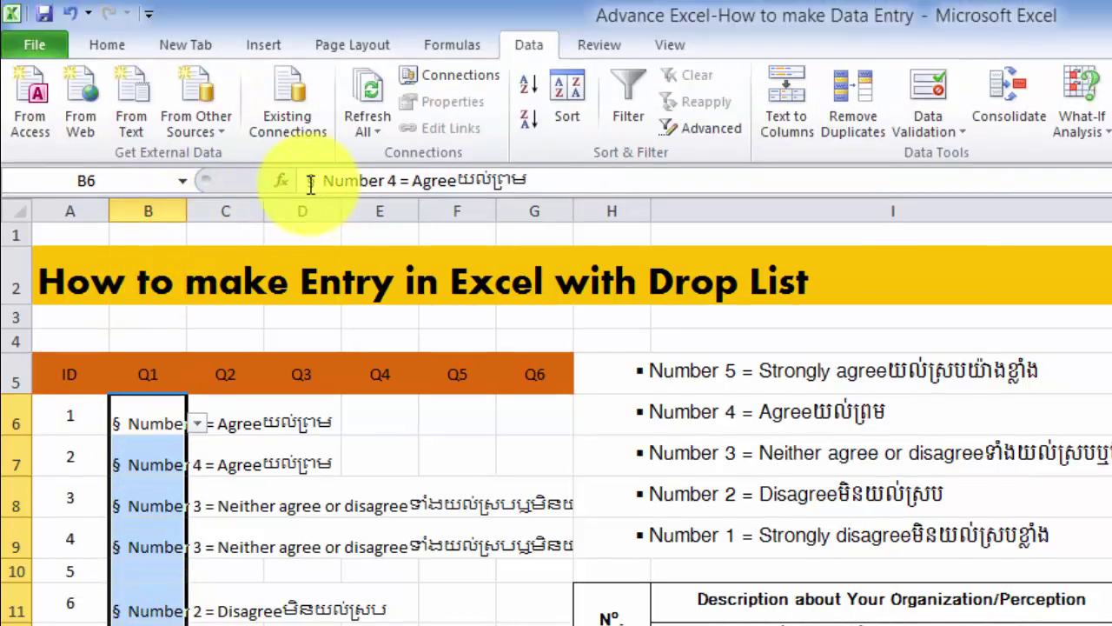
{"action": "left_click_drag", "start_coordinate": [306, 180], "coordinate": [559, 180]}
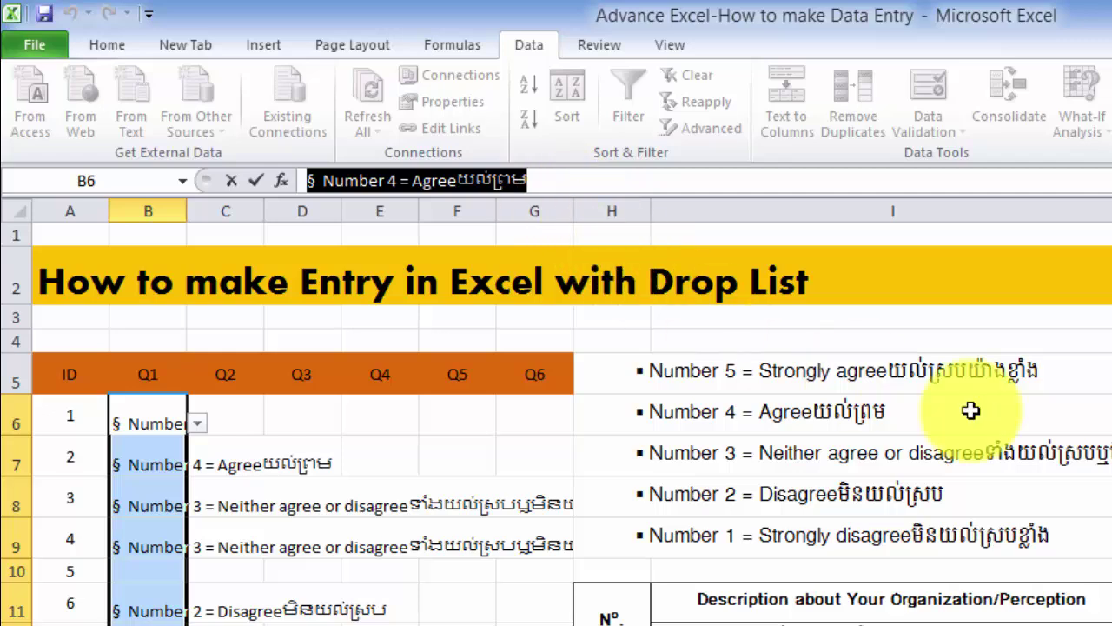
{"action": "left_click", "coordinate": [1108, 373]}
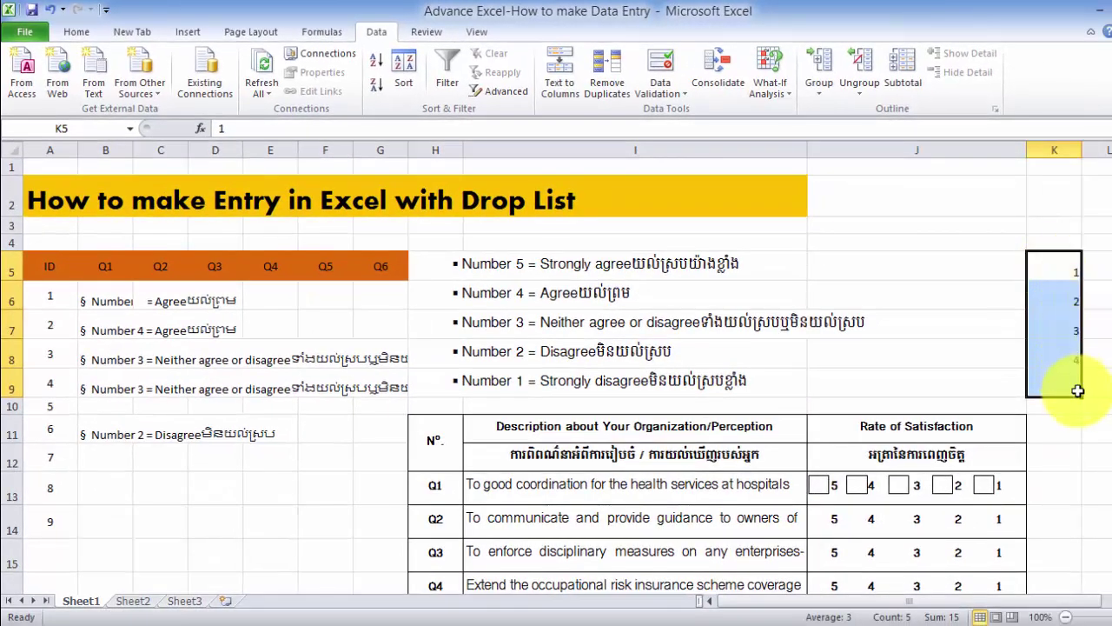
- Check the helper numbers 1–5 in K5:K9, then select the answer grid B6:G14
{"action": "left_click_drag", "start_coordinate": [1060, 271], "coordinate": [1060, 380]}
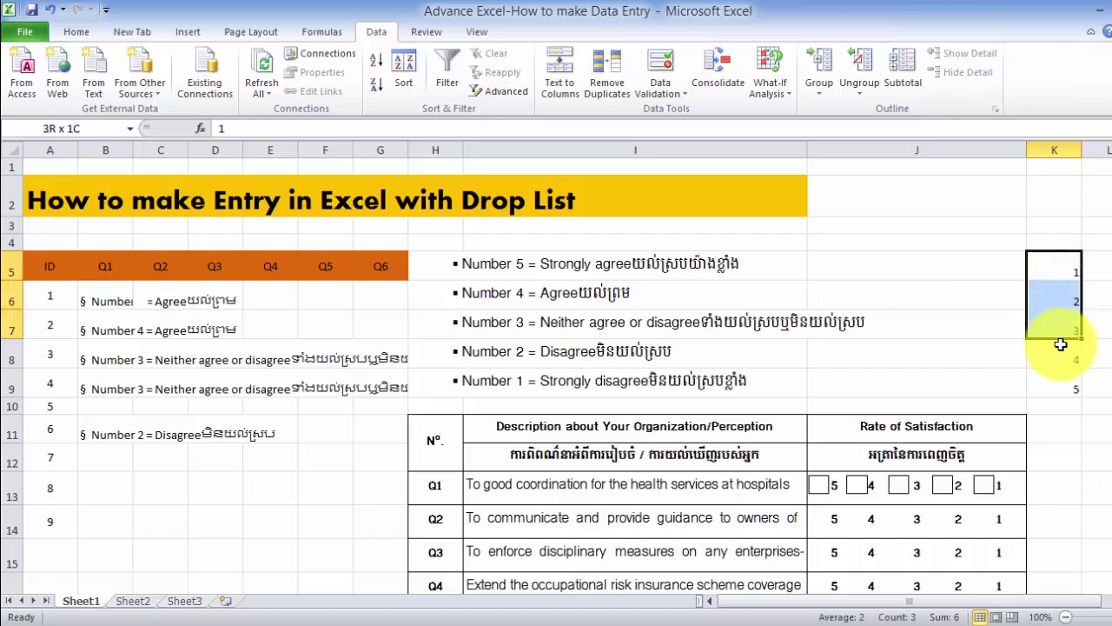
{"action": "left_click", "coordinate": [1068, 392]}
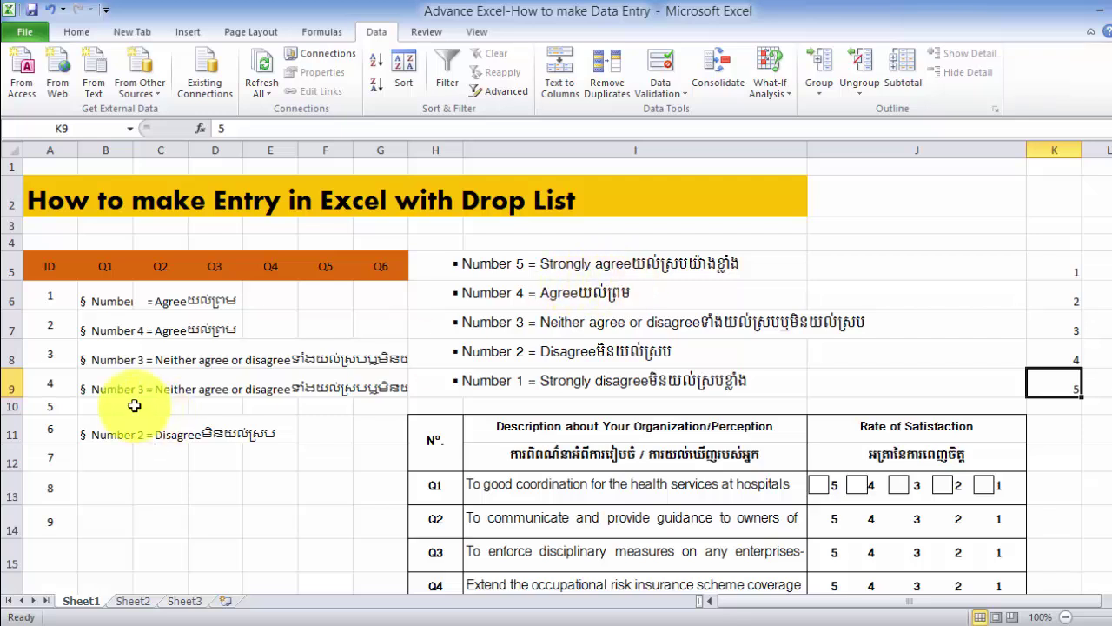
{"action": "left_click", "coordinate": [91, 297]}
{"action": "mouse_move", "coordinate": [91, 297]}
{"action": "left_mouse_down"}
{"action": "mouse_move", "coordinate": [261, 525]}
{"action": "mouse_move", "coordinate": [362, 530]}
{"action": "left_mouse_up"}
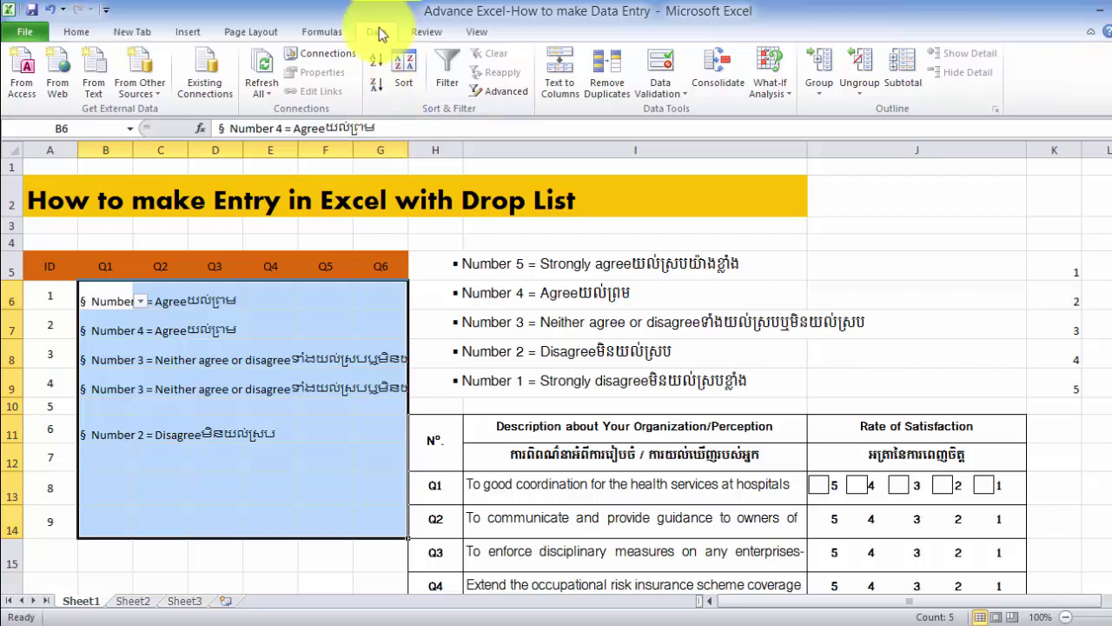
- Change the answer grid's validation list source to =$K$5:$K$9, applying it to all matching cells
{"action": "left_click", "coordinate": [675, 92]}
{"action": "left_click", "coordinate": [688, 114]}
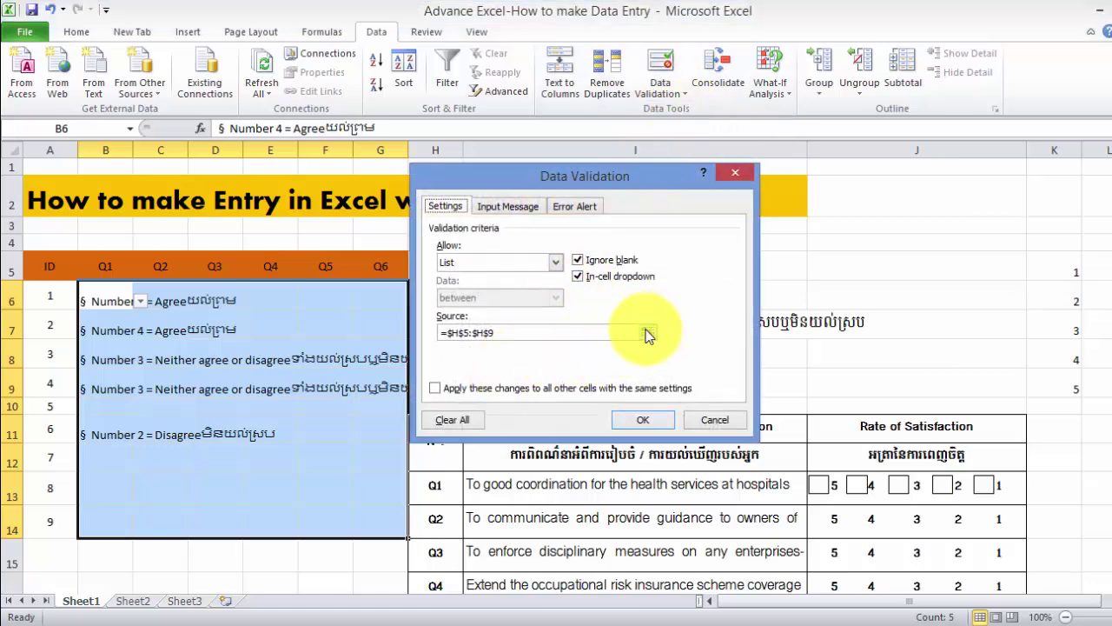
{"action": "left_click", "coordinate": [647, 333]}
{"action": "left_click", "coordinate": [1067, 268]}
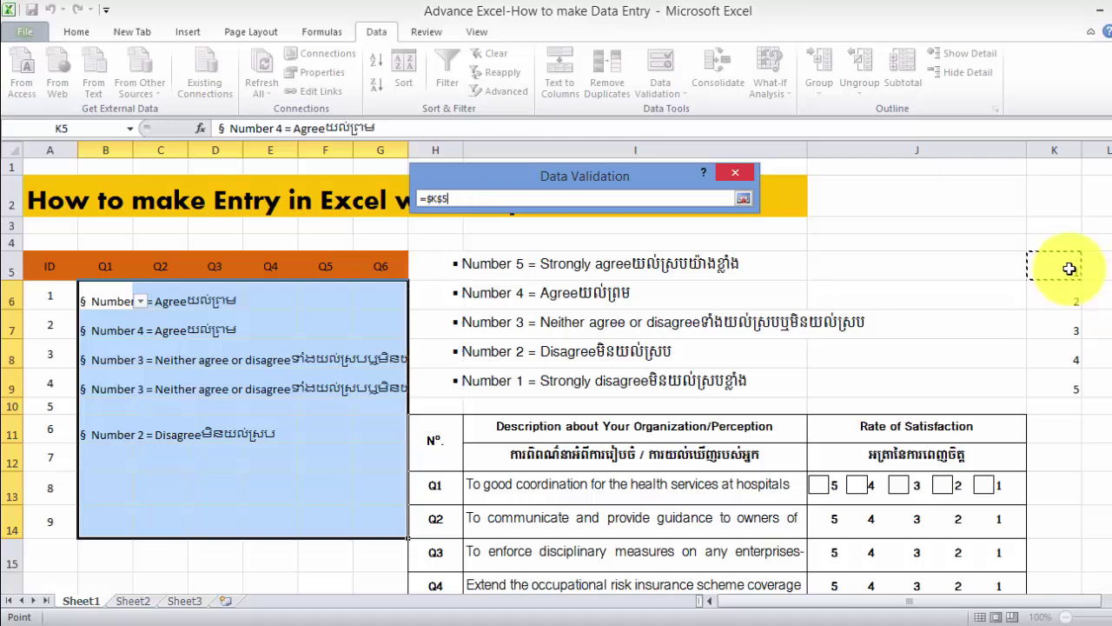
{"action": "left_click_drag", "start_coordinate": [1069, 268], "coordinate": [1072, 380]}
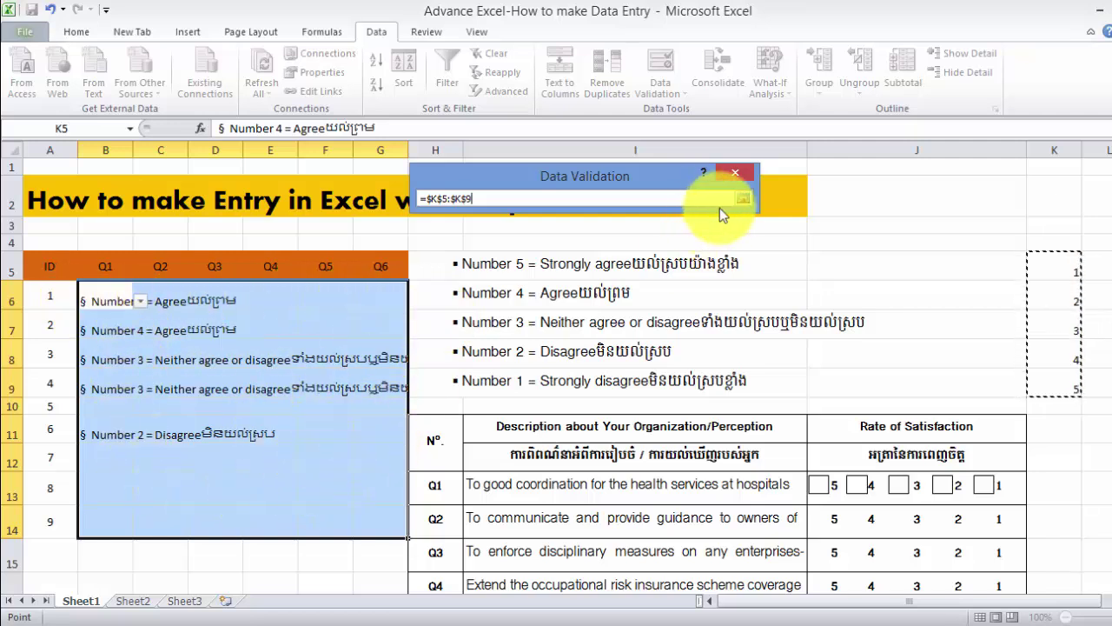
{"action": "left_click", "coordinate": [742, 198]}
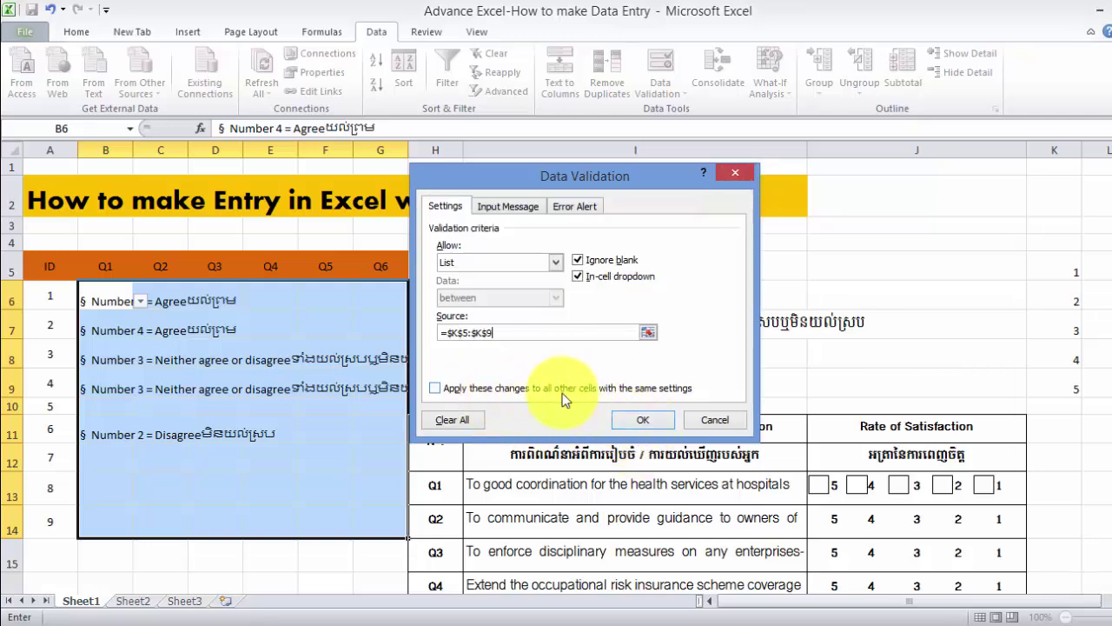
{"action": "left_click", "coordinate": [436, 388]}
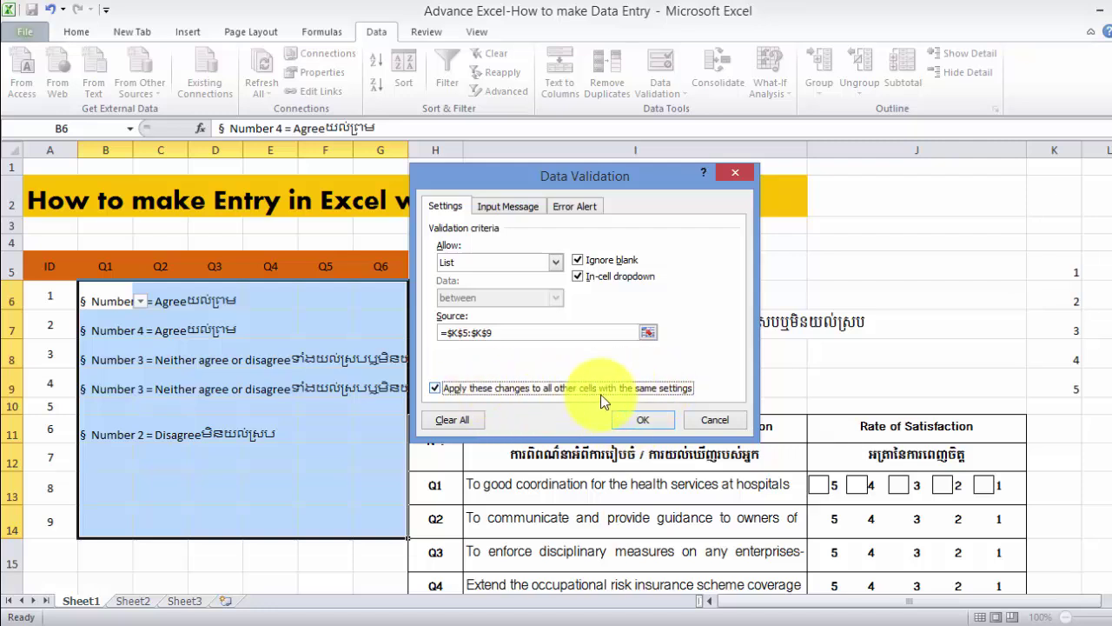
{"action": "left_click", "coordinate": [641, 419]}
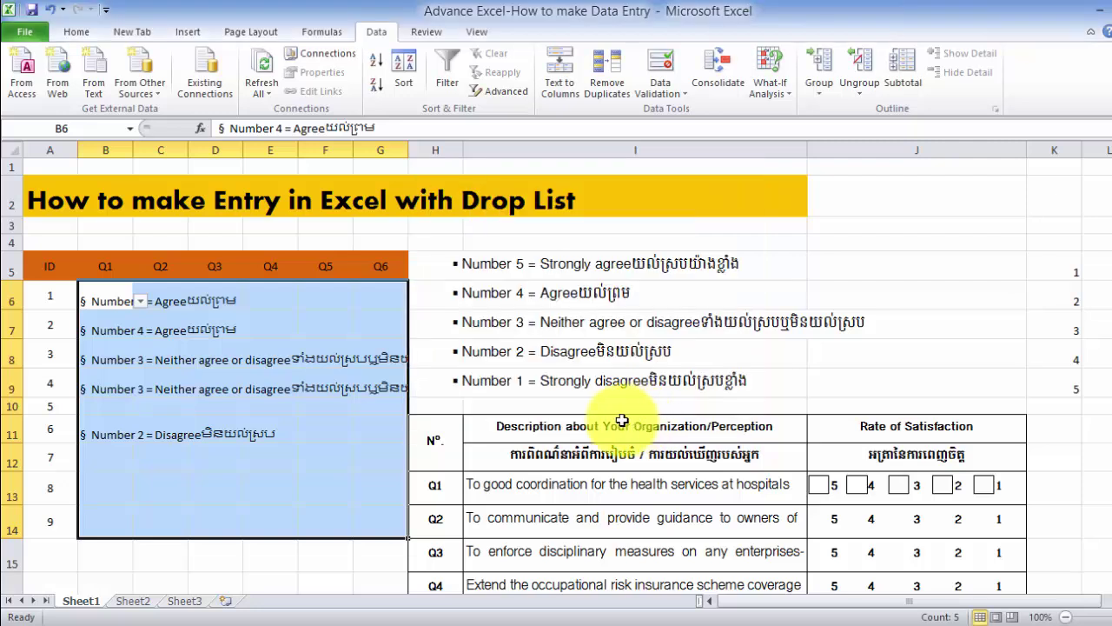
- Answer Q1 with 1 for ID 1 and 3 for IDs 2 and 3 from the numeric list
{"action": "left_click", "coordinate": [161, 474]}
{"action": "left_click", "coordinate": [113, 317]}
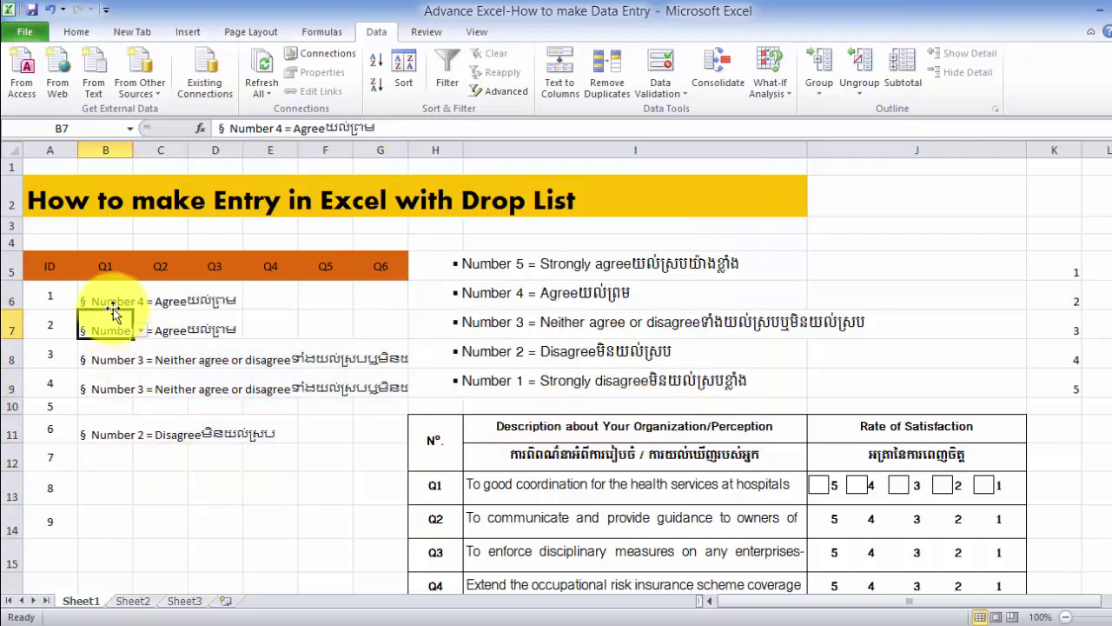
{"action": "left_click", "coordinate": [110, 298]}
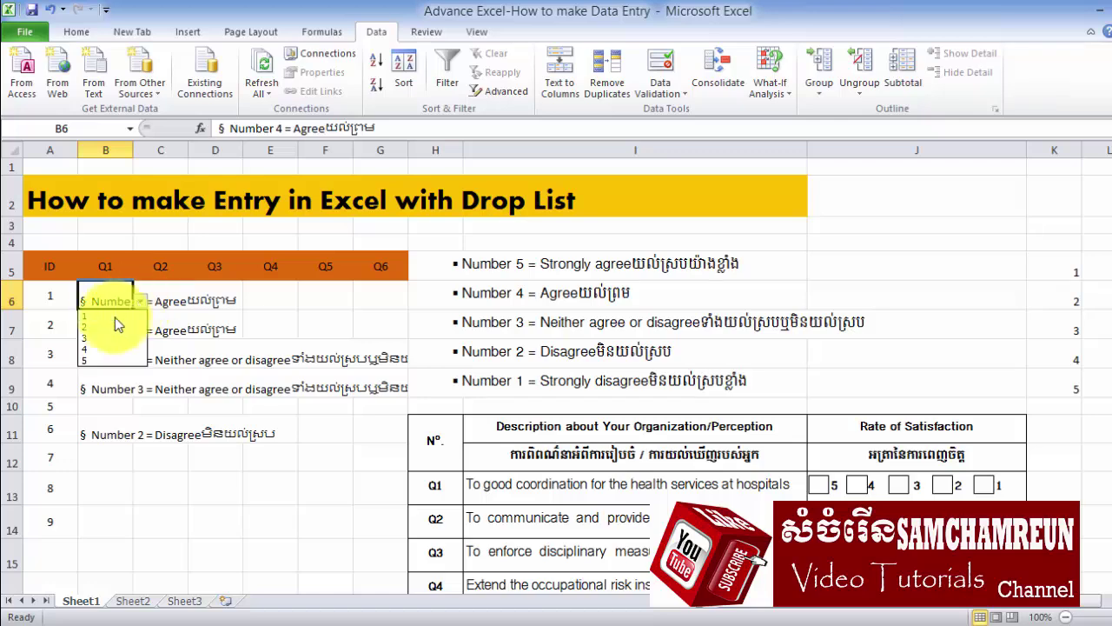
{"action": "left_click", "coordinate": [115, 317]}
{"action": "left_click", "coordinate": [136, 337]}
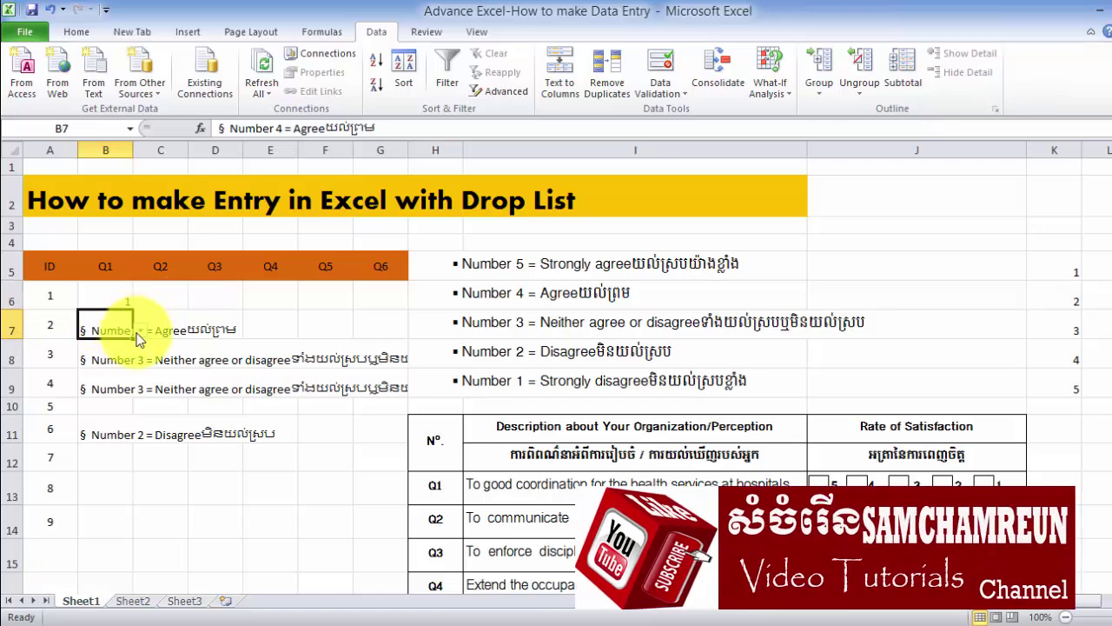
{"action": "left_click", "coordinate": [139, 331]}
{"action": "left_click", "coordinate": [122, 369]}
{"action": "left_click", "coordinate": [128, 360]}
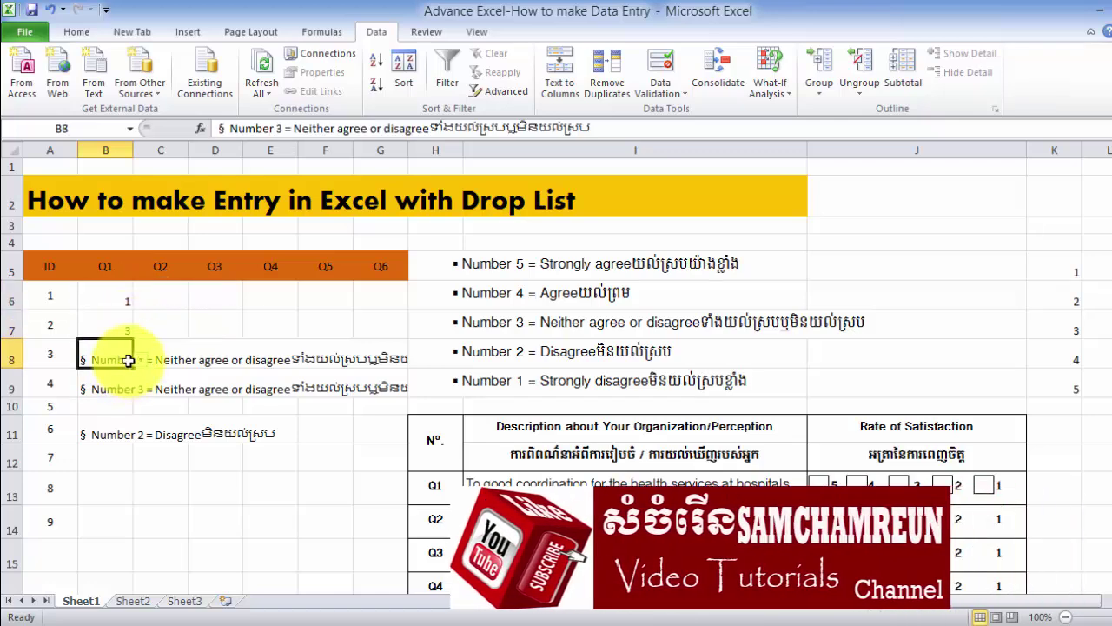
{"action": "left_click", "coordinate": [126, 388]}
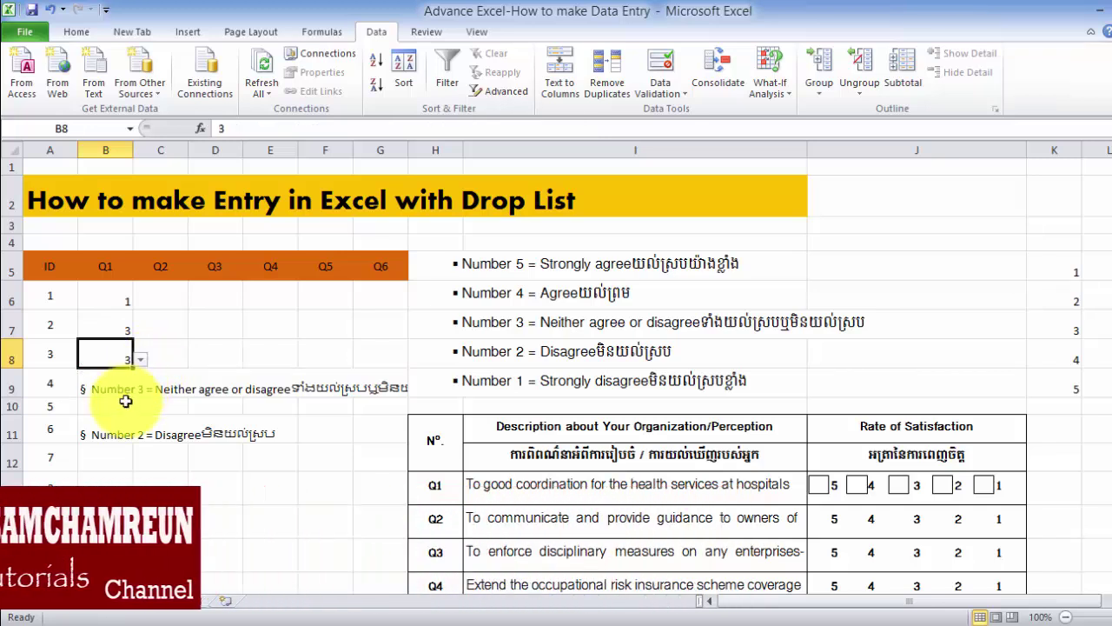
- Answer Q1 with 4 for IDs 4 and 6, then check the Q1 answers' sum
{"action": "left_click", "coordinate": [113, 390]}
{"action": "left_click", "coordinate": [140, 388]}
{"action": "left_click", "coordinate": [122, 433]}
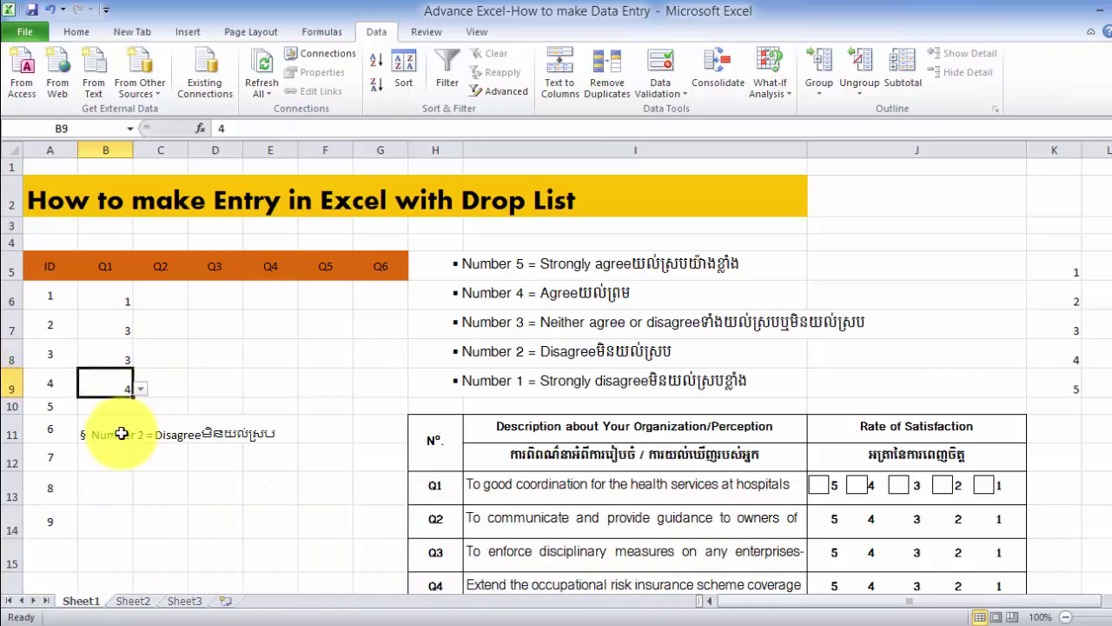
{"action": "left_click", "coordinate": [122, 432]}
{"action": "left_click", "coordinate": [139, 433]}
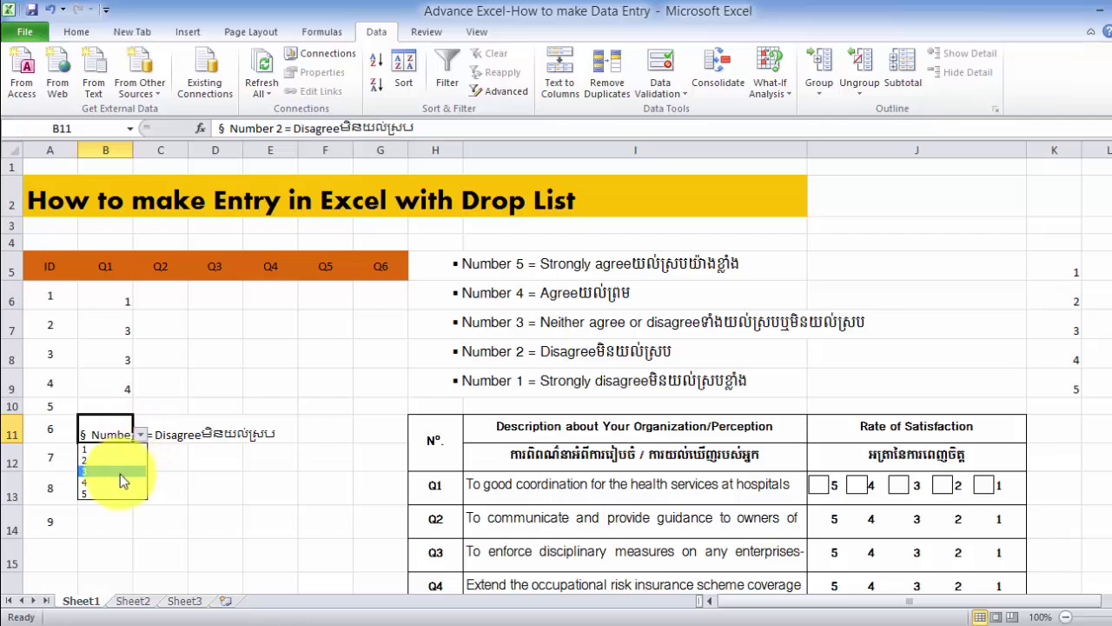
{"action": "left_click", "coordinate": [117, 482]}
{"action": "left_click", "coordinate": [165, 426]}
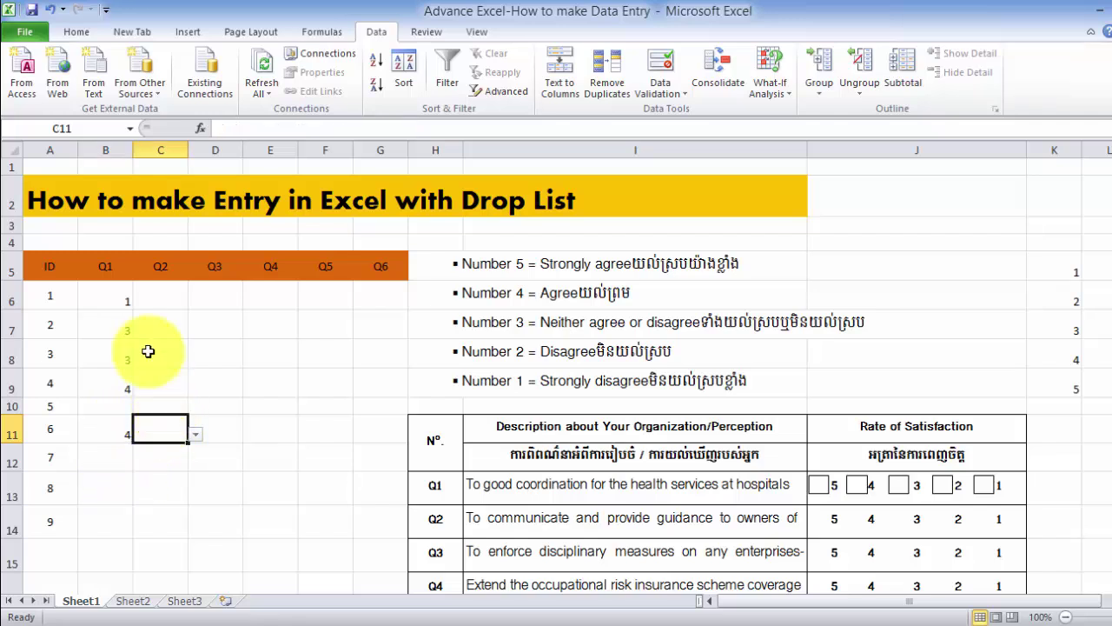
{"action": "left_click_drag", "start_coordinate": [107, 301], "coordinate": [113, 434]}
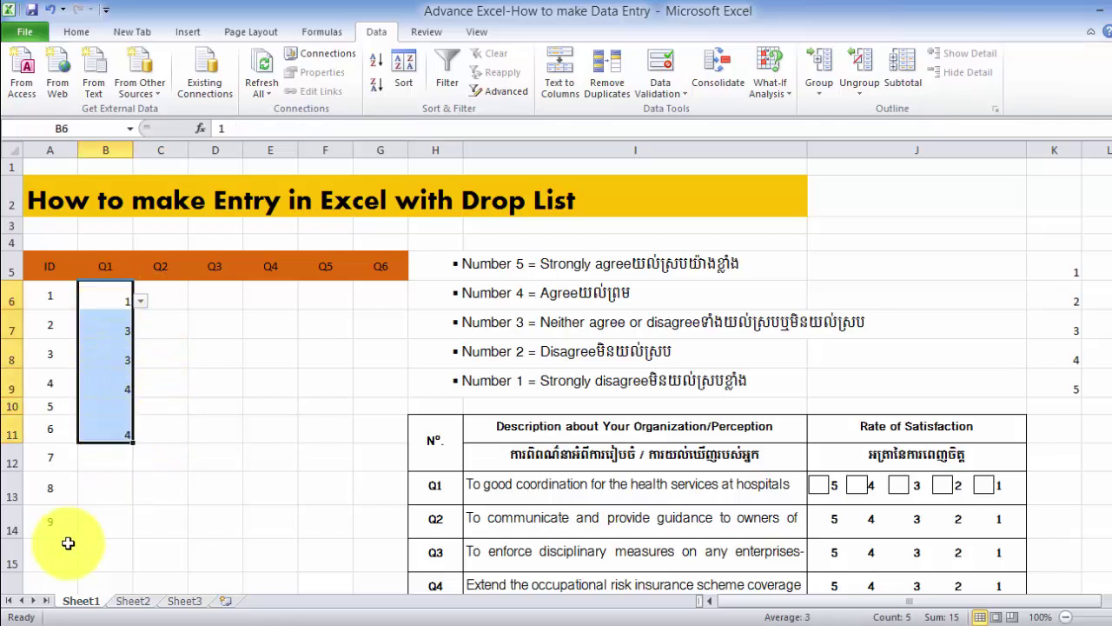
{"action": "left_click", "coordinate": [98, 563]}
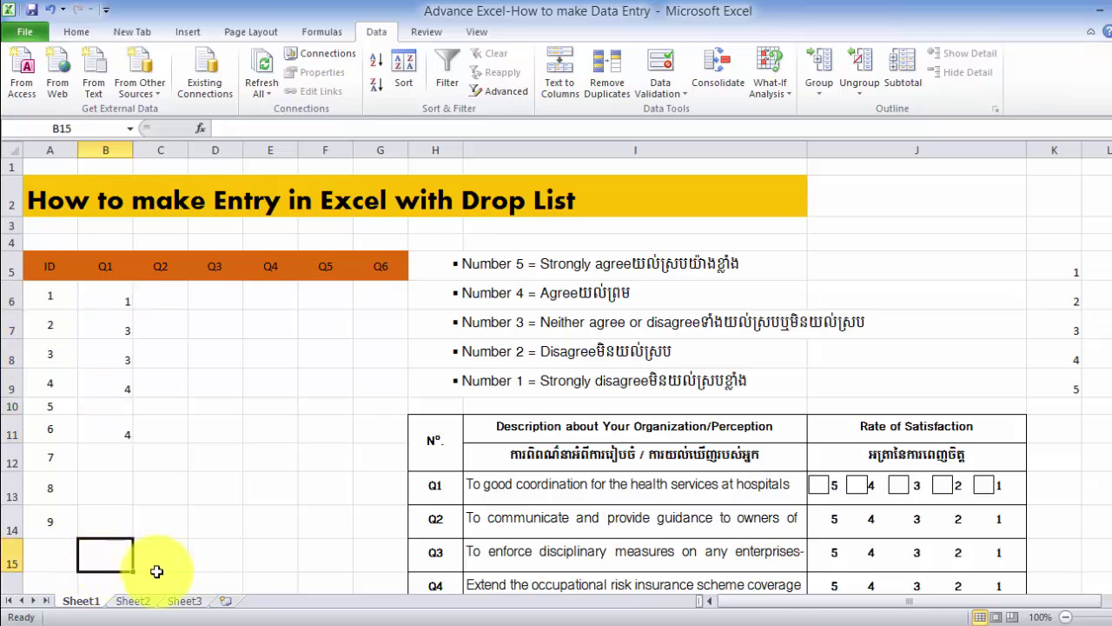
- Review the B6:G14 answer grid, then display B6's drop-down list of 1–5
{"action": "scroll", "coordinate": [156, 556], "scroll_direction": "down", "scroll_amount": 1}
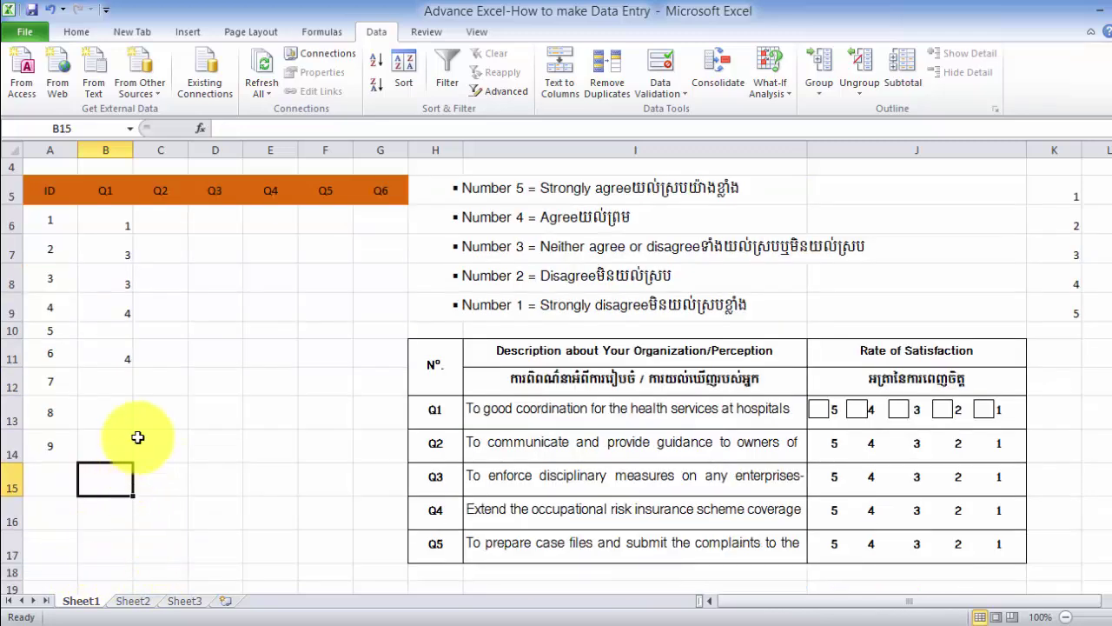
{"action": "scroll", "coordinate": [137, 437], "scroll_direction": "up", "scroll_amount": 1}
{"action": "left_click_drag", "start_coordinate": [119, 295], "coordinate": [114, 509]}
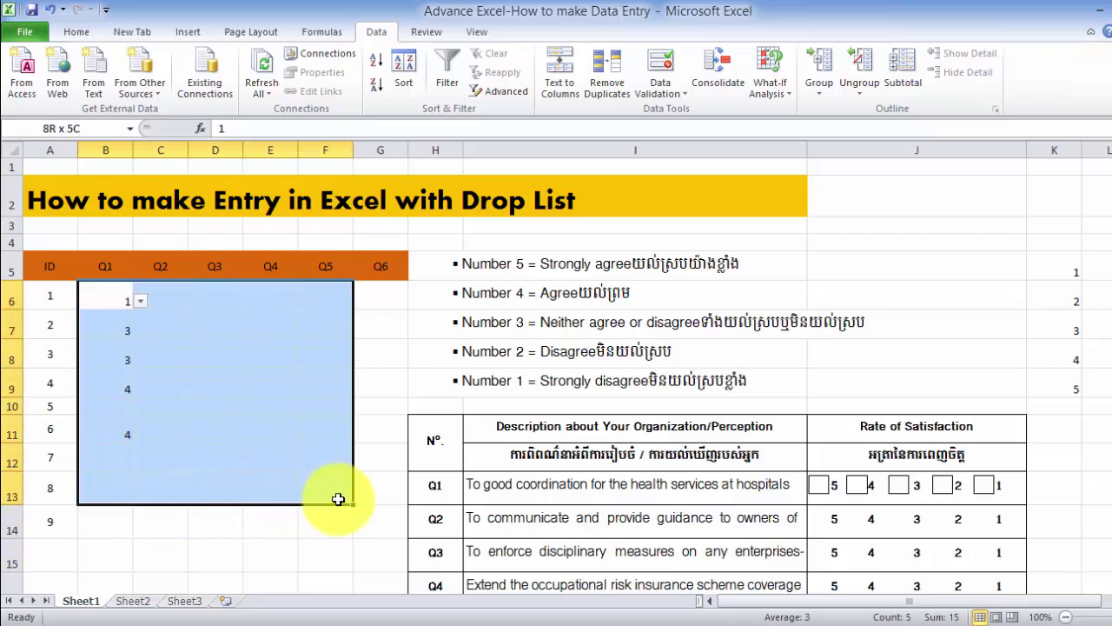
{"action": "left_click_drag", "start_coordinate": [113, 510], "coordinate": [368, 512]}
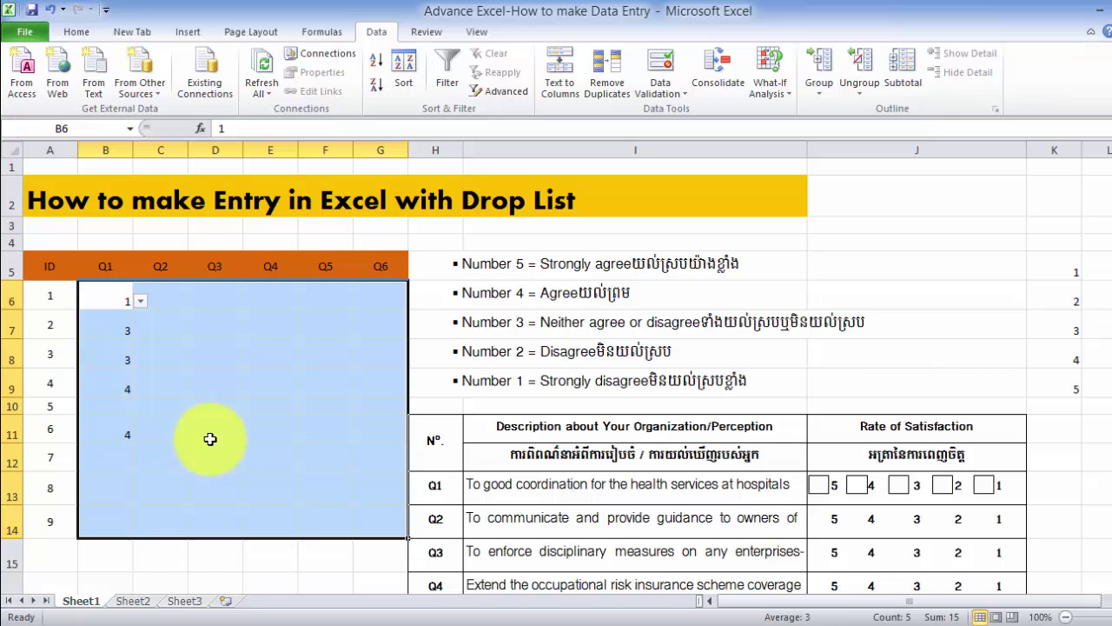
{"action": "left_click", "coordinate": [207, 431]}
{"action": "left_click", "coordinate": [129, 303]}
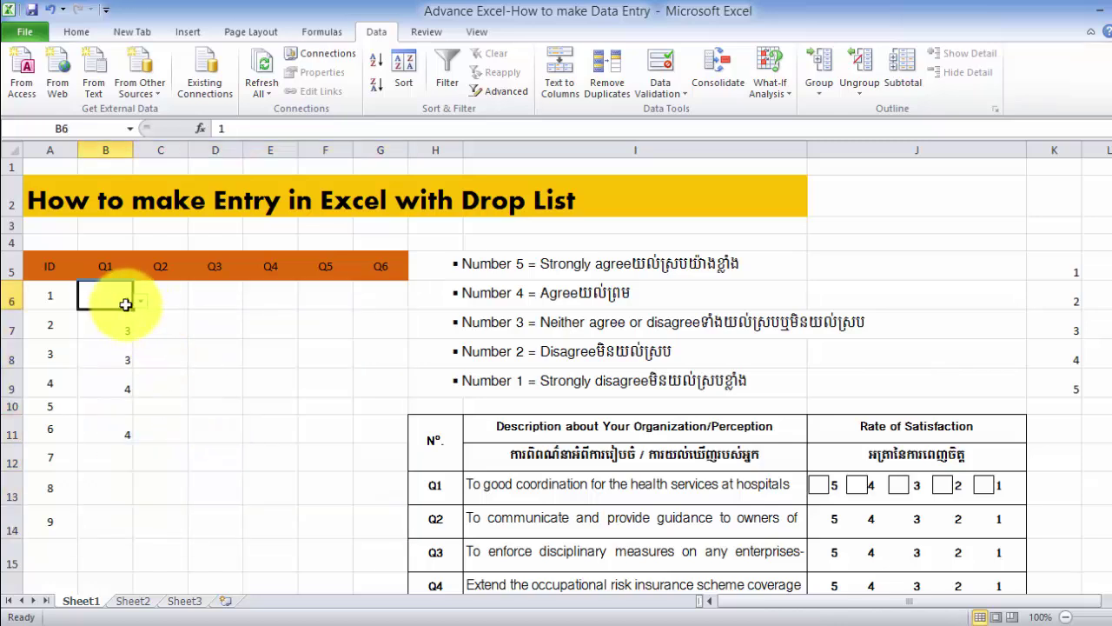
{"action": "left_click", "coordinate": [140, 302]}
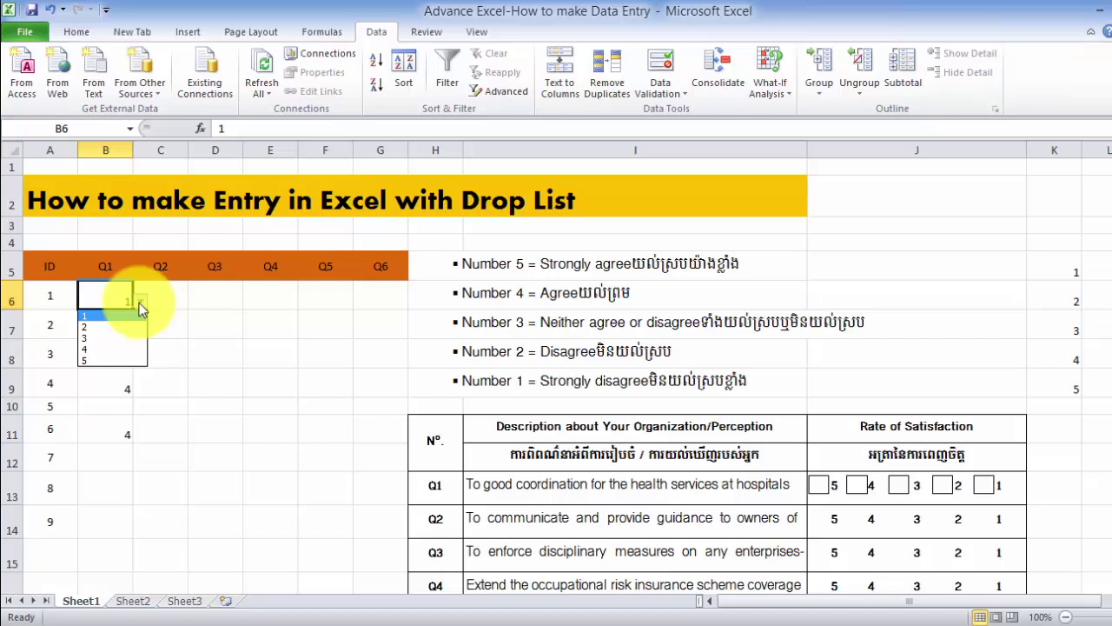